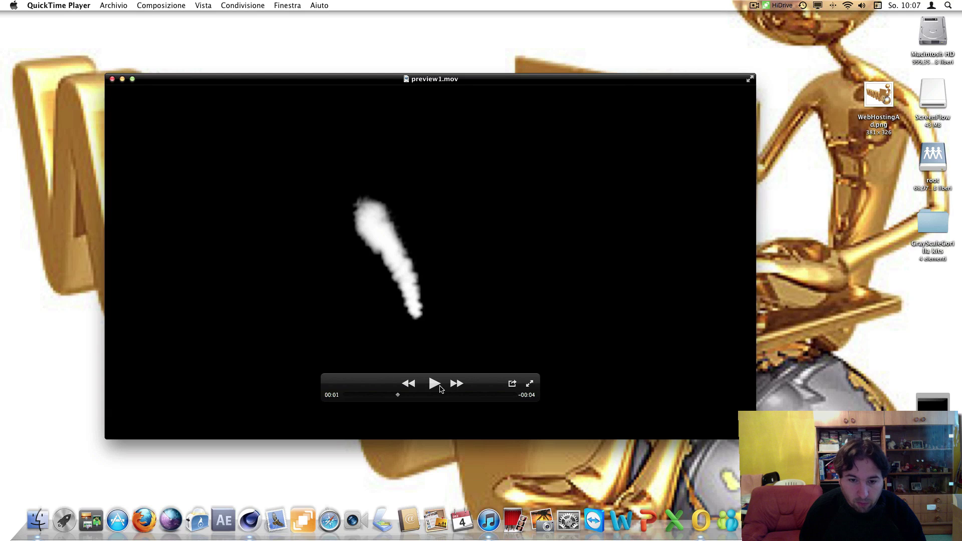
- Play the preview1.mov smoke-trail animation in QuickTime Player three times
{"action": "left_click", "coordinate": [440, 387]}
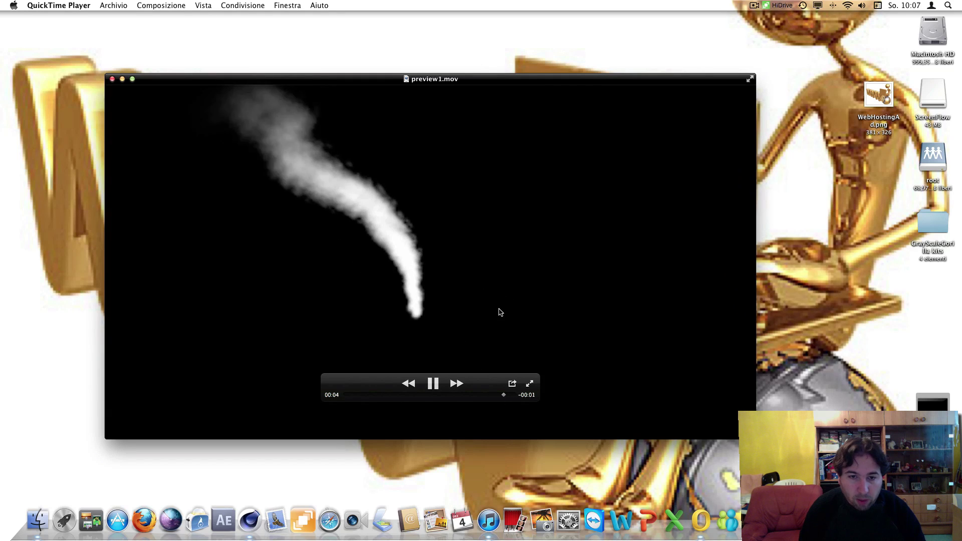
{"action": "left_click", "coordinate": [434, 384]}
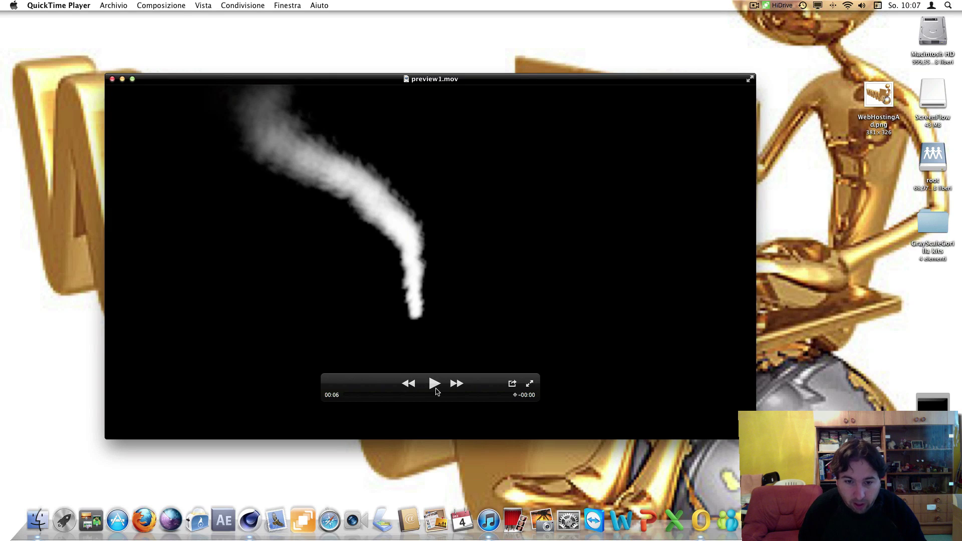
{"action": "left_click", "coordinate": [436, 389]}
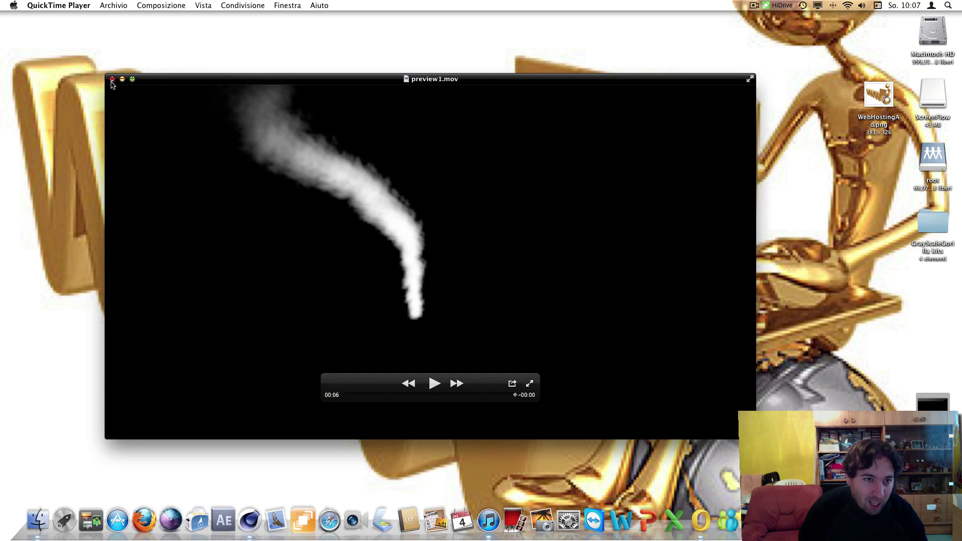
- Close the preview, launch Cinema 4D and add a particle Emitter from Simulazione > Particelle
{"action": "left_click", "coordinate": [112, 79]}
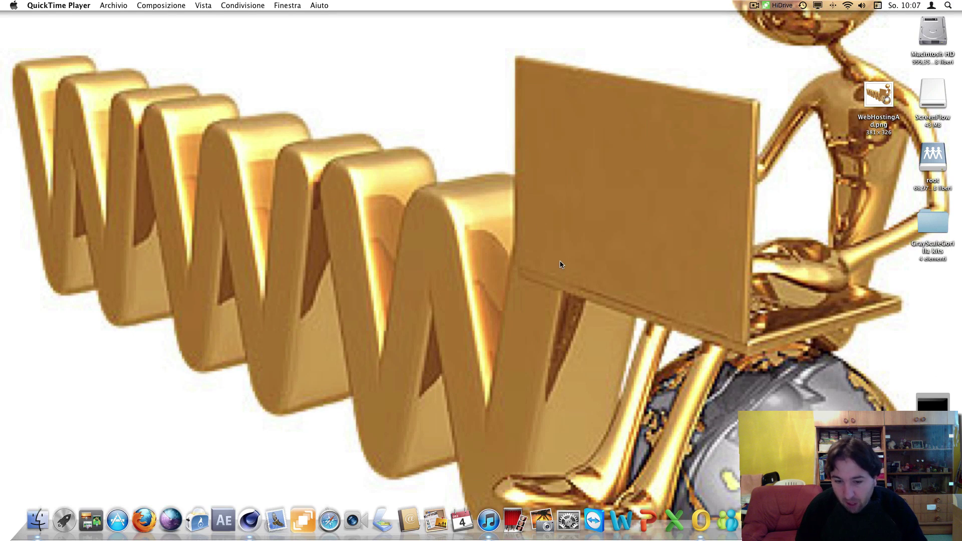
{"action": "left_click", "coordinate": [252, 523]}
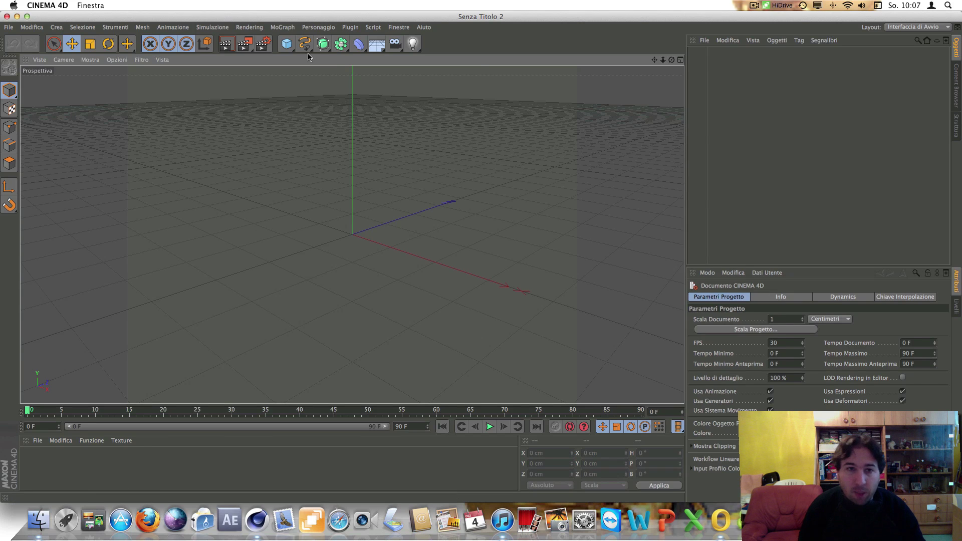
{"action": "left_click", "coordinate": [208, 29]}
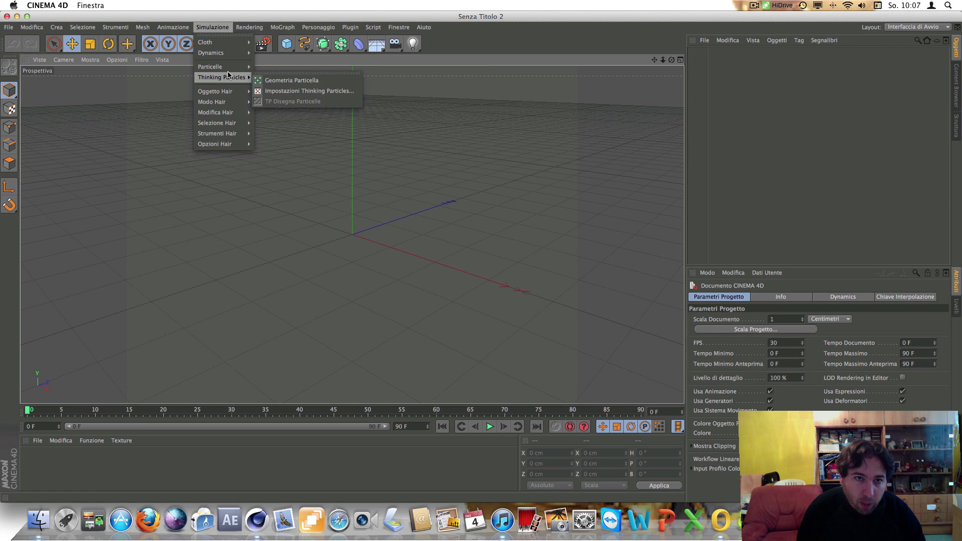
{"action": "mouse_move", "coordinate": [211, 66]}
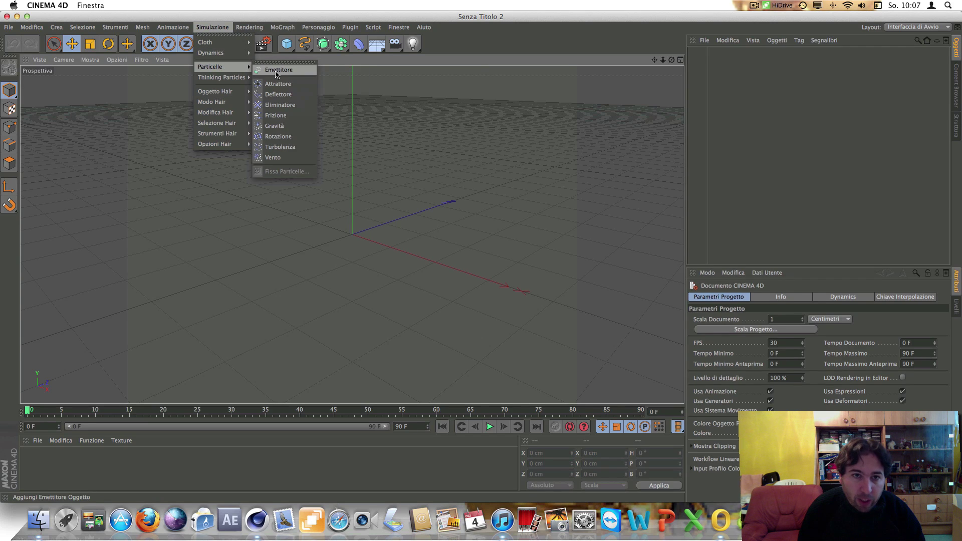
{"action": "left_click", "coordinate": [276, 74]}
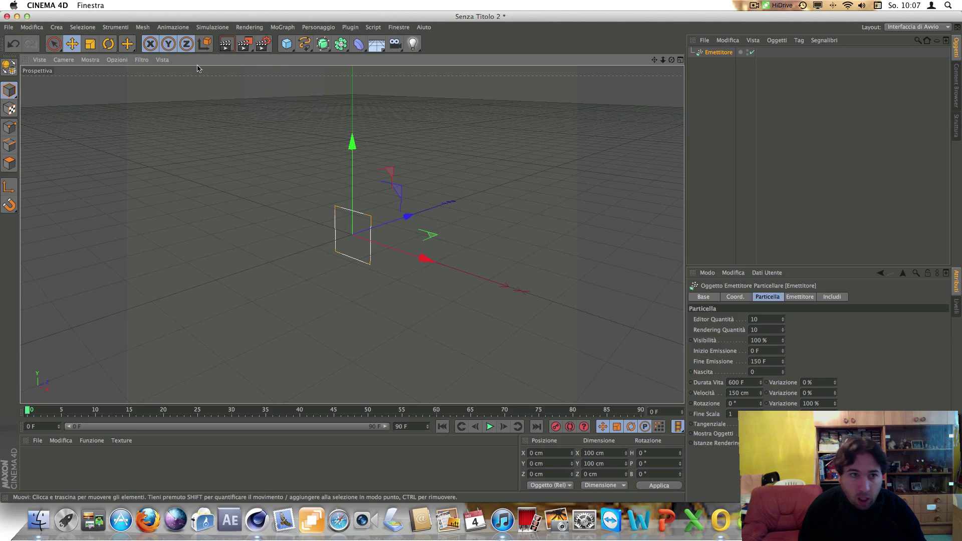
- Add a Null object and parent the Emitter under it
{"action": "left_click", "coordinate": [56, 27]}
{"action": "mouse_move", "coordinate": [63, 42]}
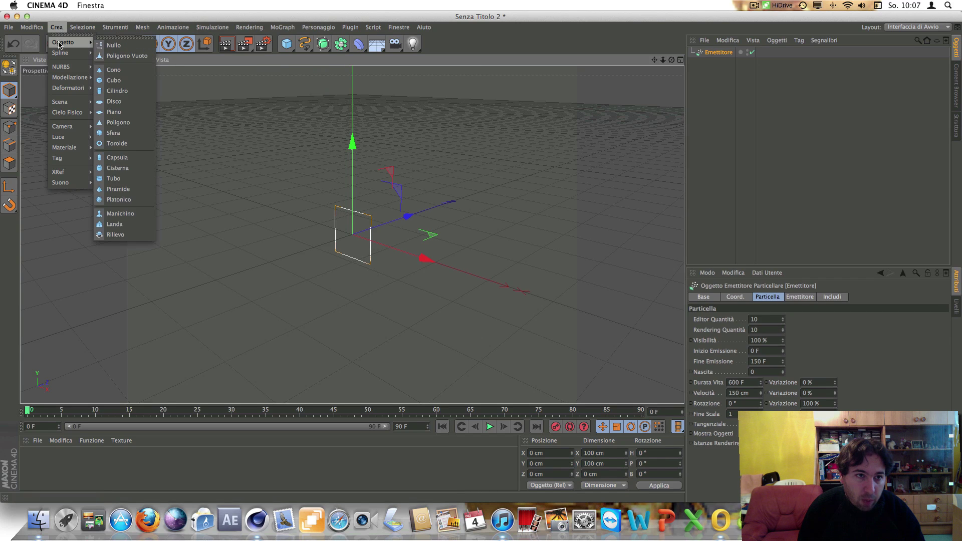
{"action": "left_click", "coordinate": [113, 45]}
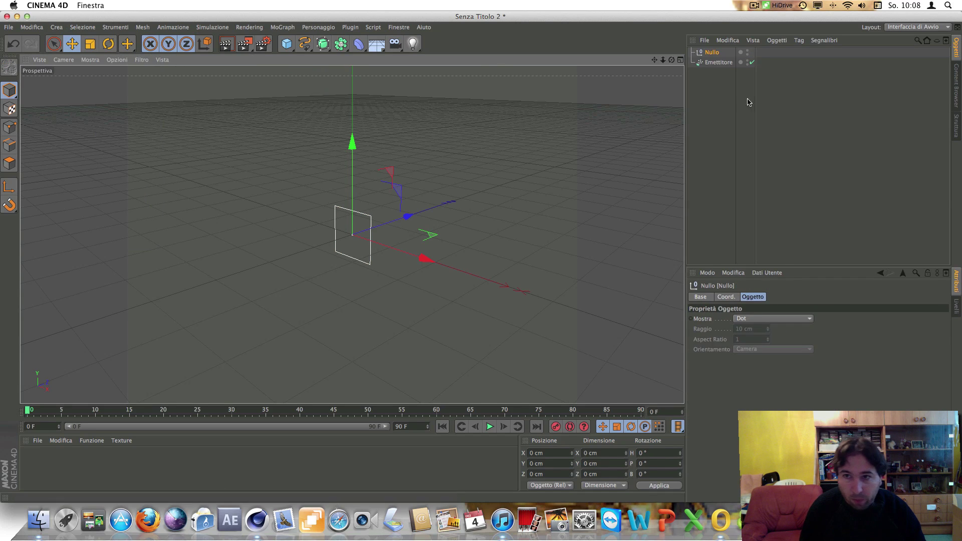
{"action": "left_click", "coordinate": [721, 65]}
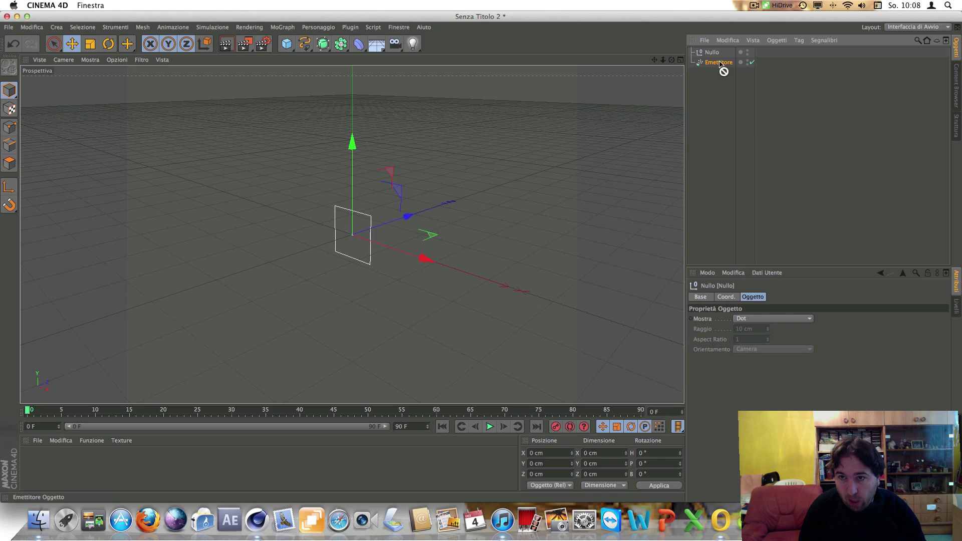
{"action": "left_click_drag", "start_coordinate": [720, 64], "coordinate": [715, 55]}
{"action": "left_click", "coordinate": [714, 55]}
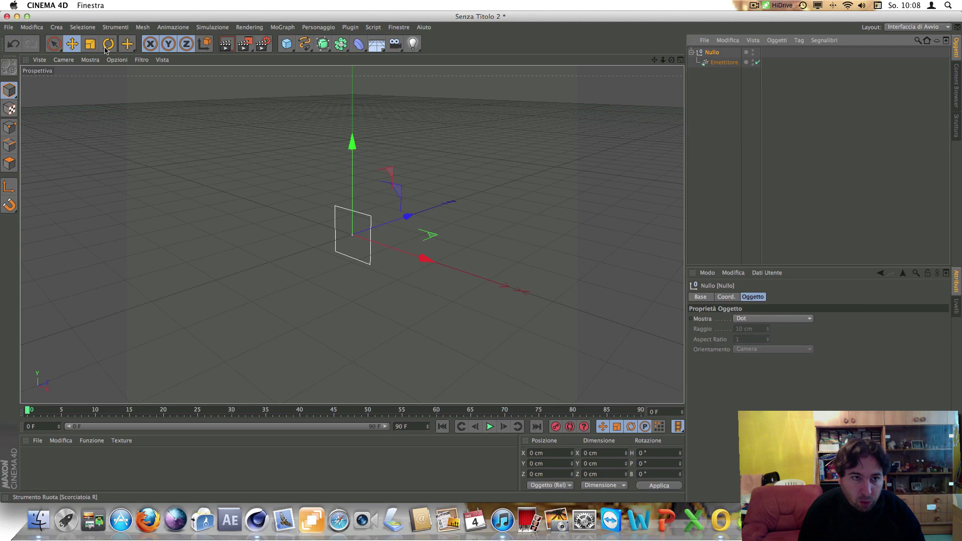
- Rotate the Null about 86° on P so the emitter points upward
{"action": "left_click", "coordinate": [106, 47]}
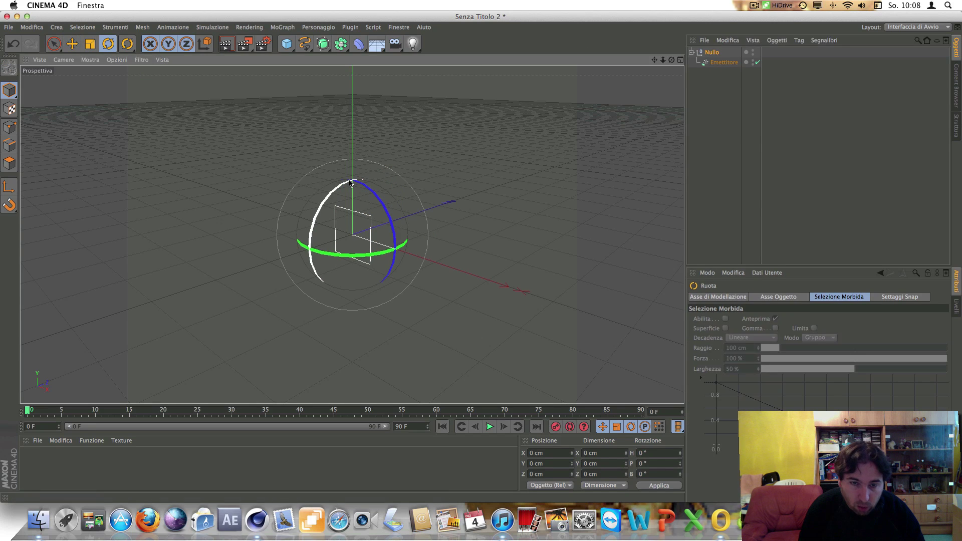
{"action": "left_click_drag", "start_coordinate": [349, 183], "coordinate": [319, 248]}
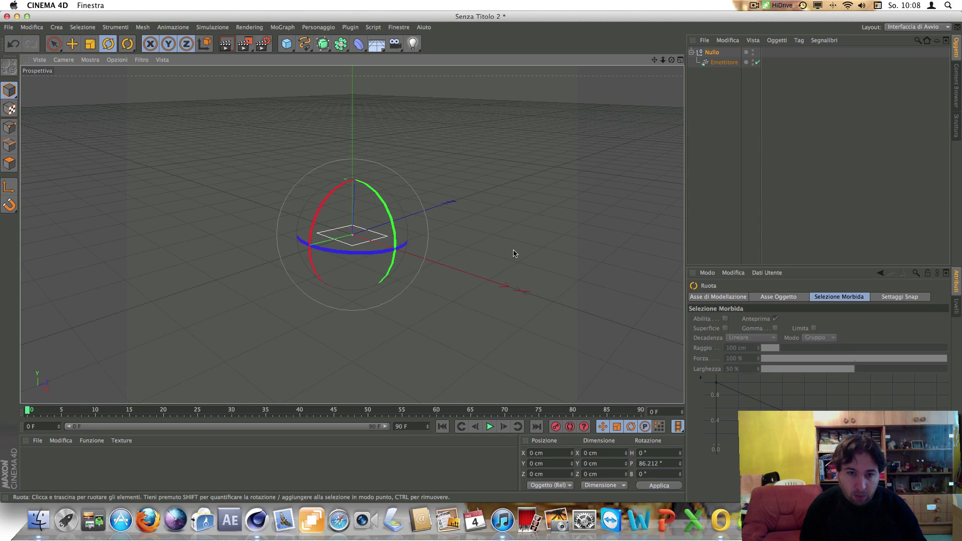
{"action": "left_click", "coordinate": [730, 65]}
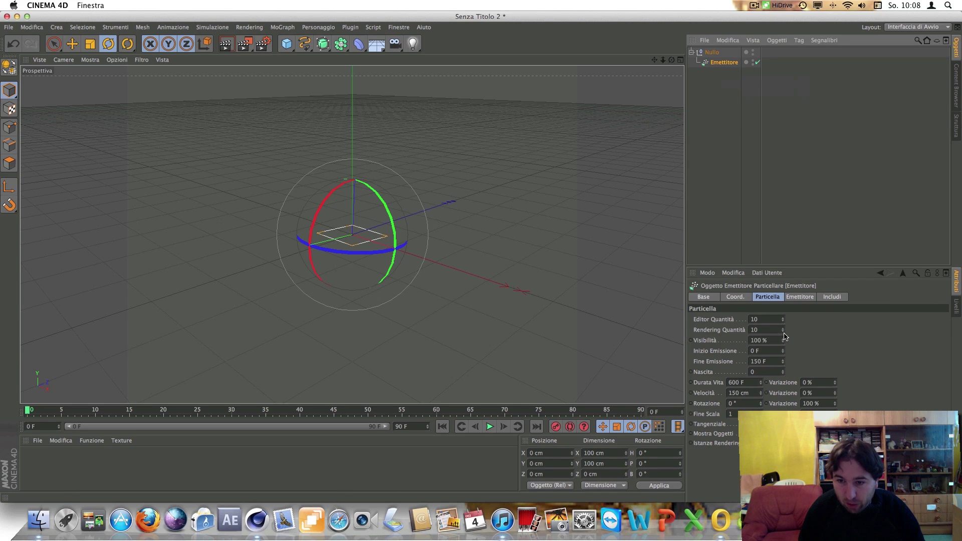
- Set the emitter's editor and render birth rates to 100 and emission end to 180 F
{"action": "left_click", "coordinate": [765, 320]}
{"action": "type", "text": "0"}
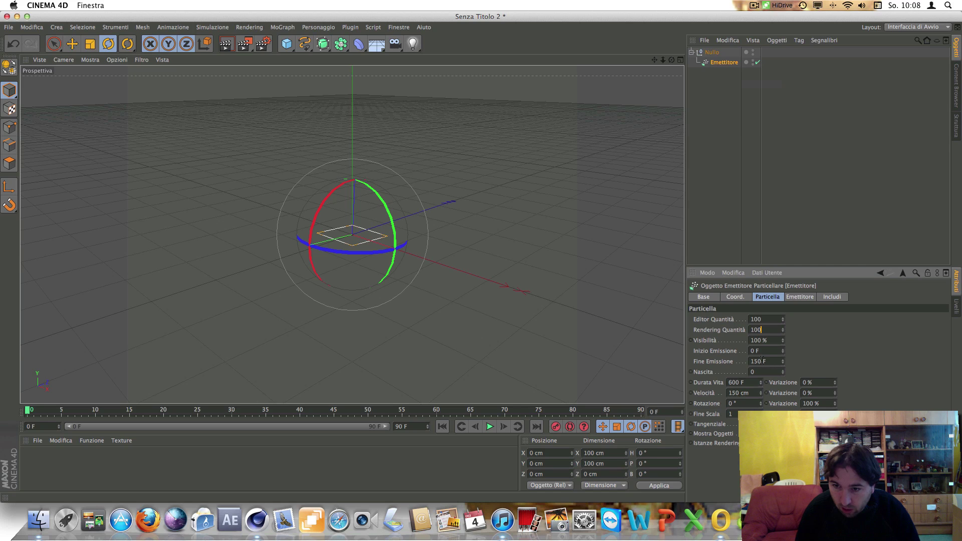
{"action": "key", "text": "BackSpace"}
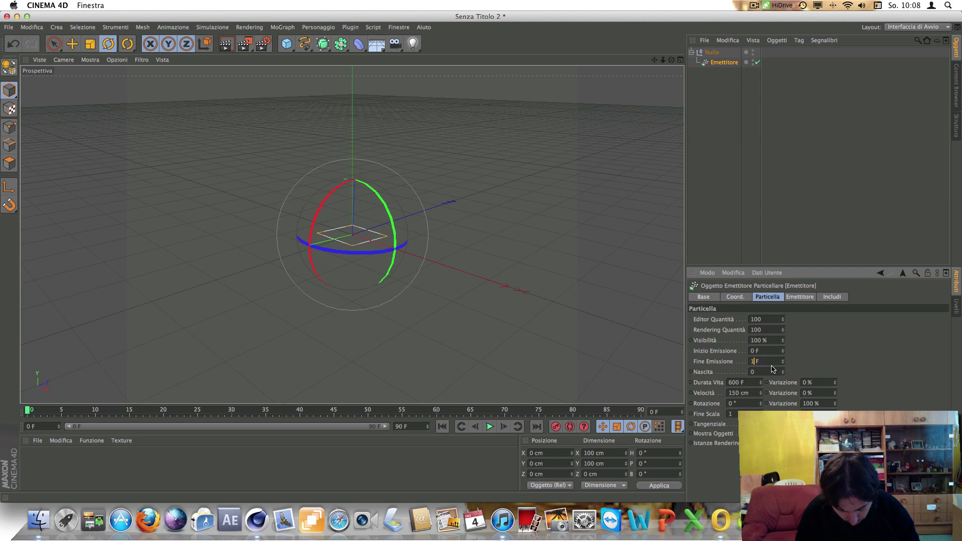
{"action": "type", "text": "80"}
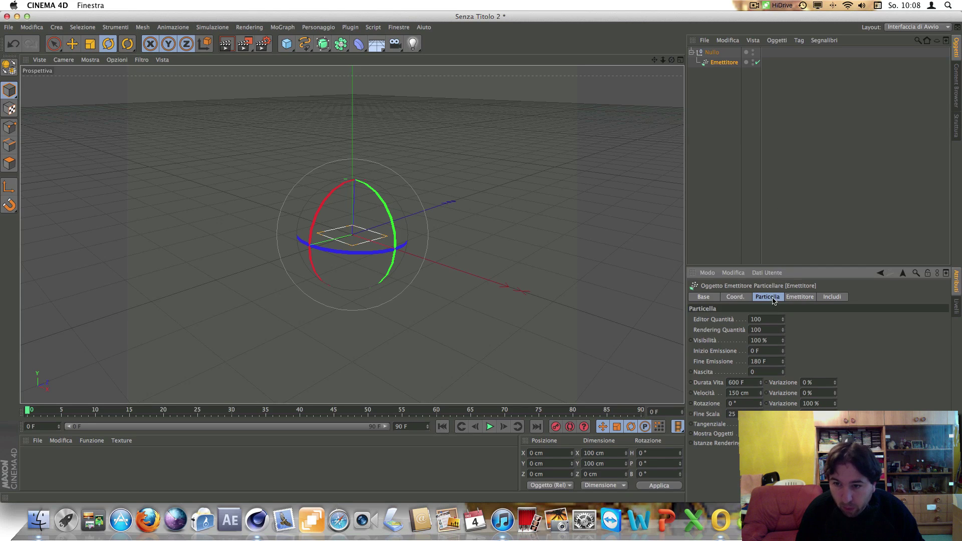
{"action": "left_click", "coordinate": [801, 298]}
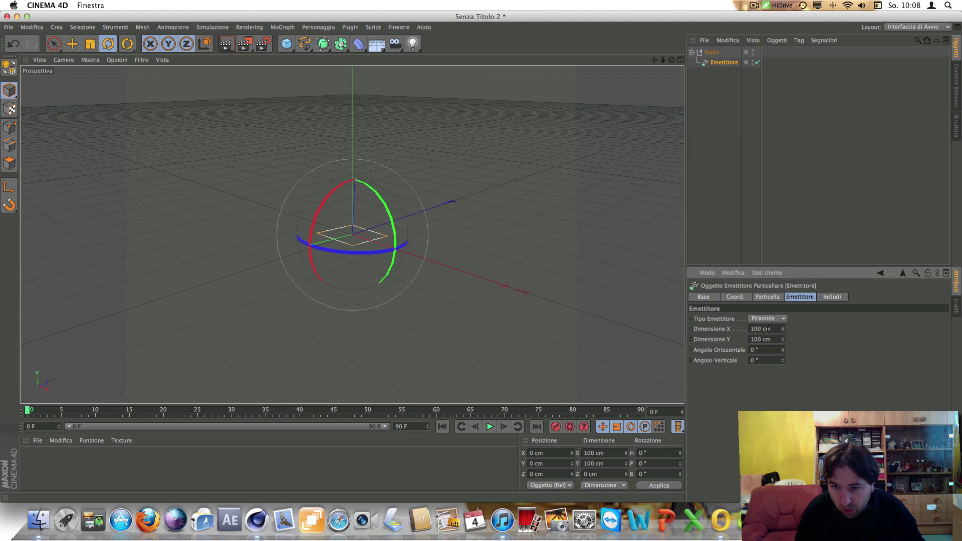
- Set the emitter's Dimensione X and Y to 11 cm, keeping Angolo Orizzontale at 0°
{"action": "left_click_drag", "start_coordinate": [771, 329], "coordinate": [744, 328]}
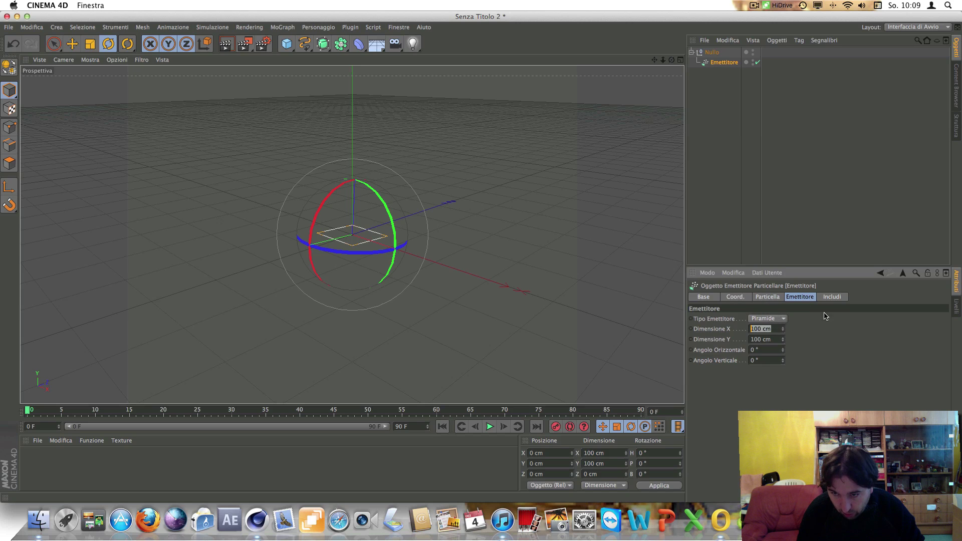
{"action": "type", "text": "11"}
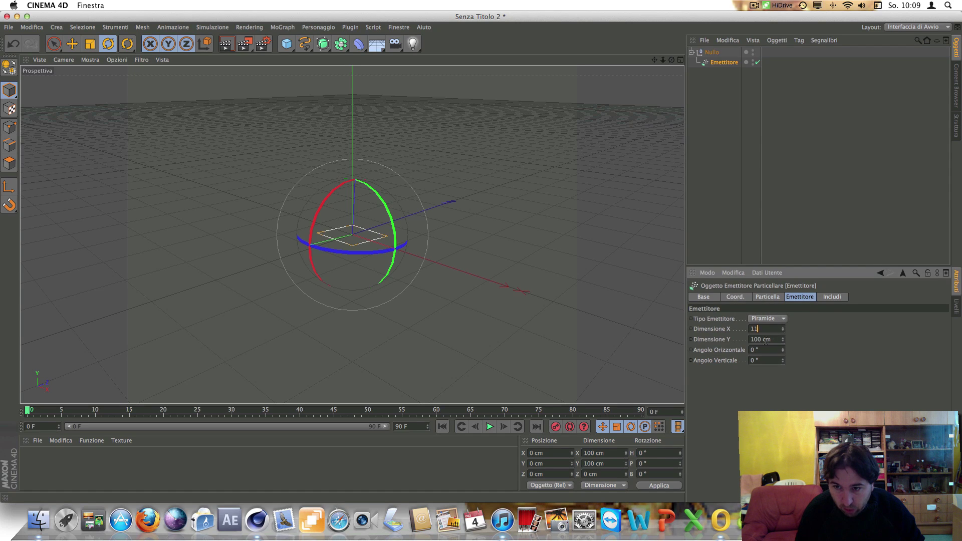
{"action": "left_click", "coordinate": [777, 339]}
{"action": "type", "text": "11"}
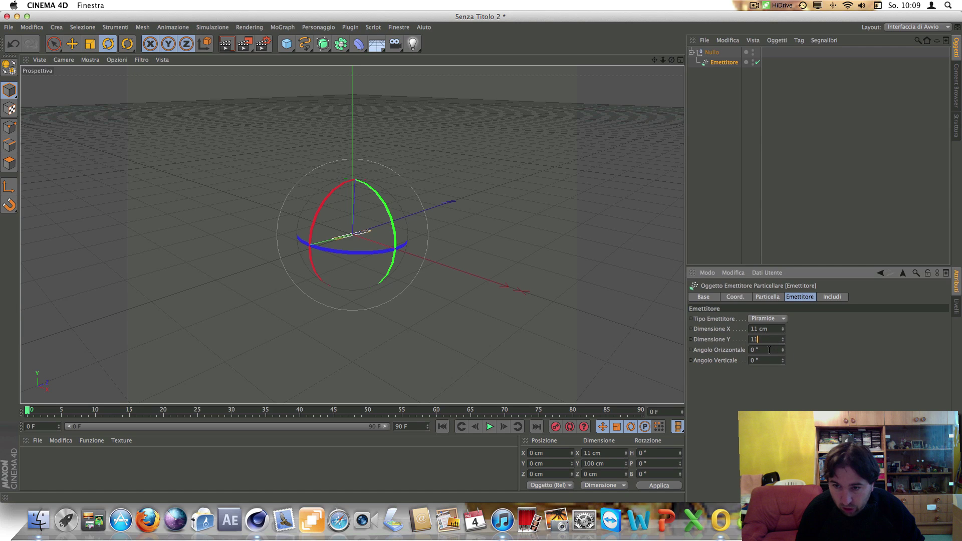
{"action": "left_click", "coordinate": [769, 349]}
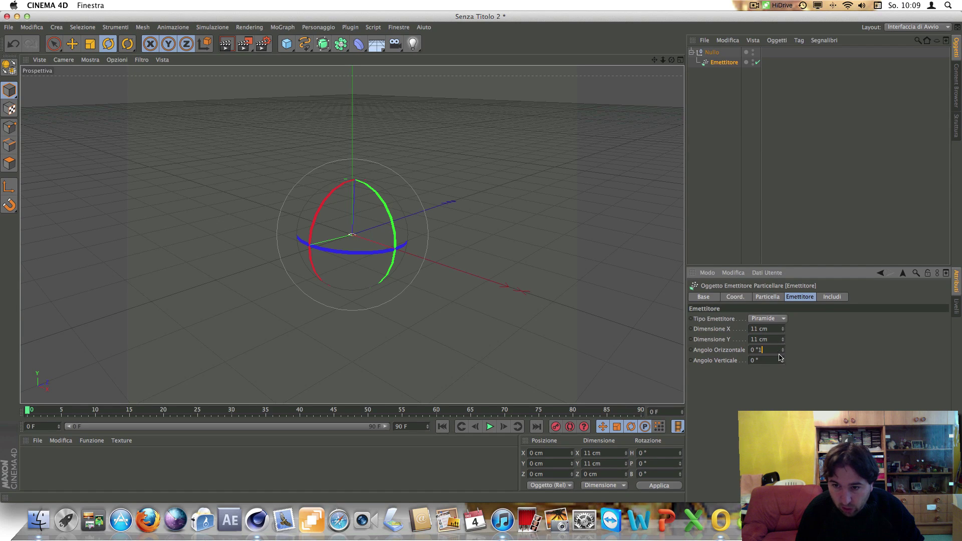
{"action": "key", "text": "BackSpace"}
{"action": "type", "text": "11"}
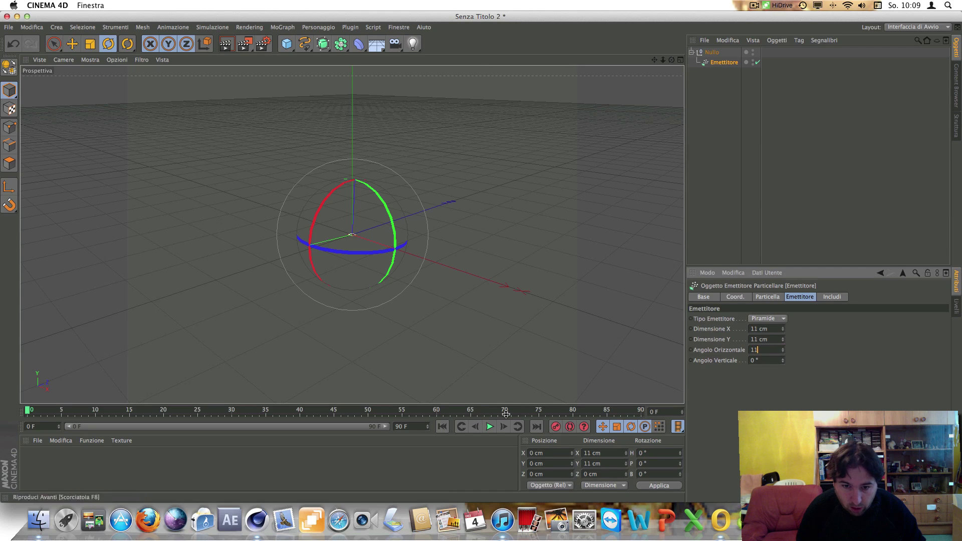
{"action": "left_click", "coordinate": [597, 361]}
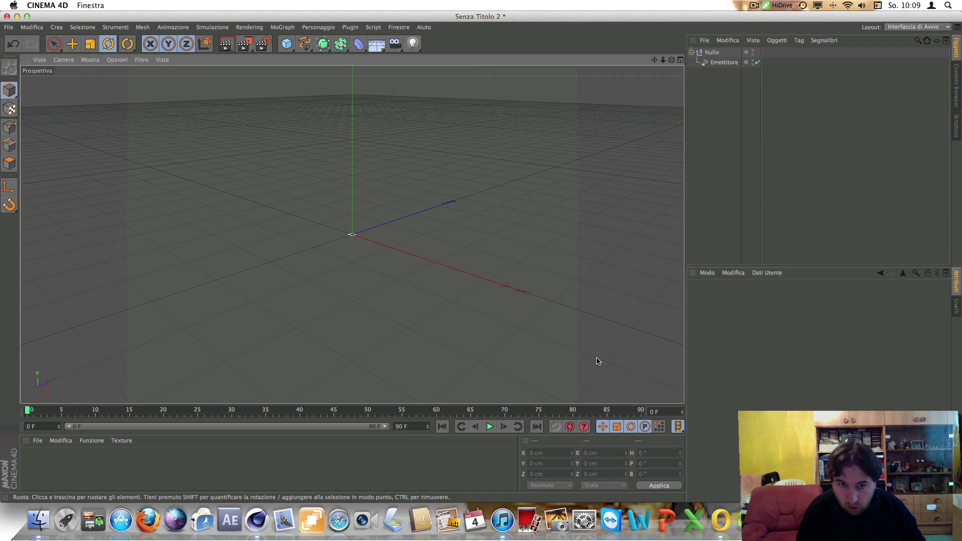
- Play and stop the particle animation to check the upward stream, then test-render the view
{"action": "left_click", "coordinate": [489, 427]}
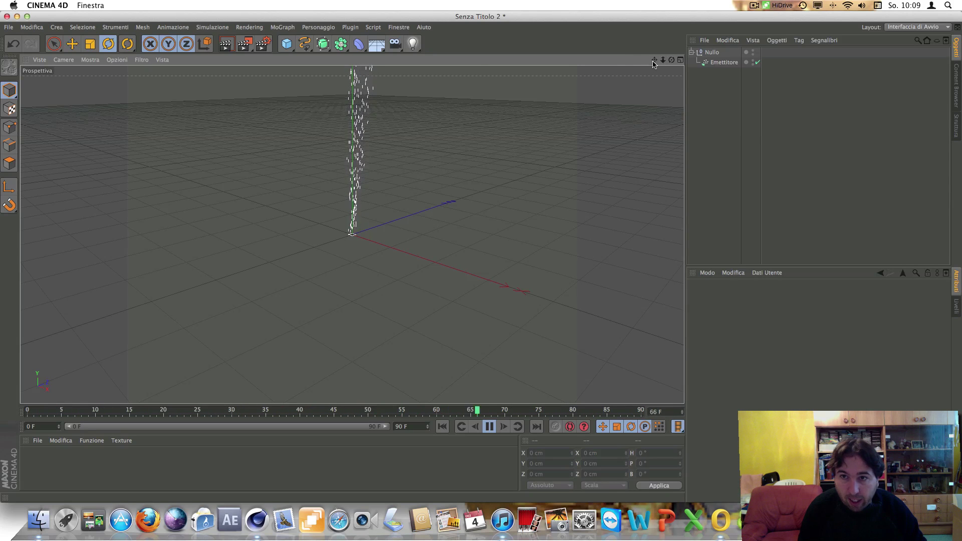
{"action": "left_click_drag", "start_coordinate": [654, 59], "coordinate": [653, 64]}
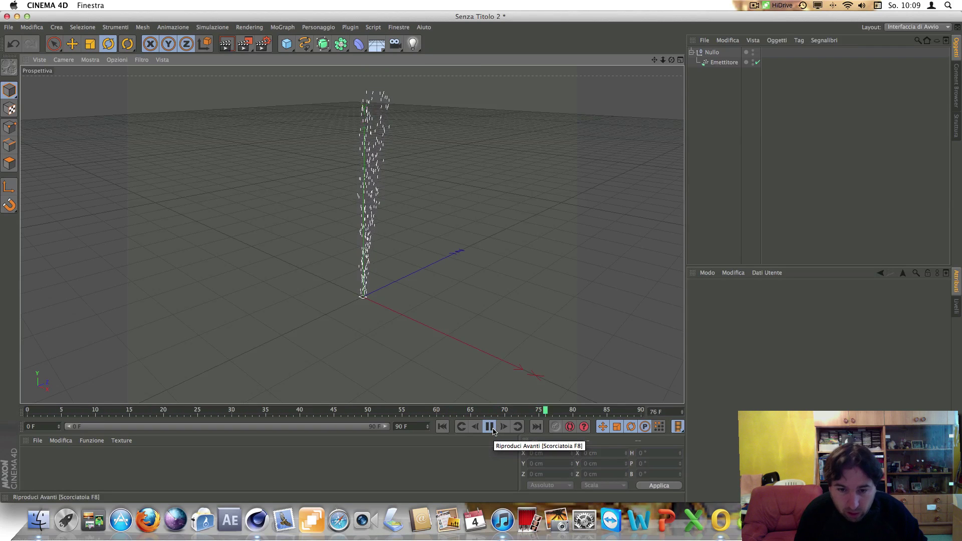
{"action": "left_click", "coordinate": [490, 426]}
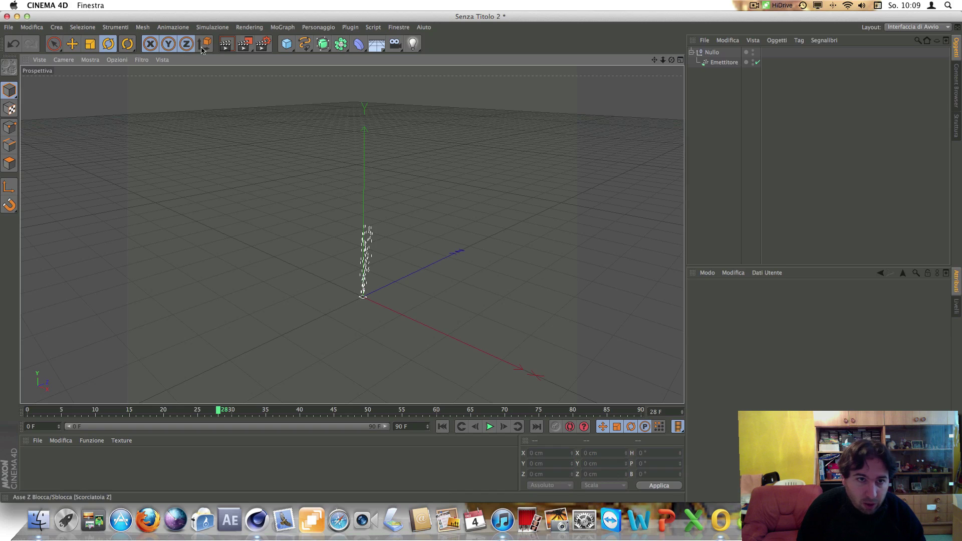
{"action": "left_click", "coordinate": [225, 46]}
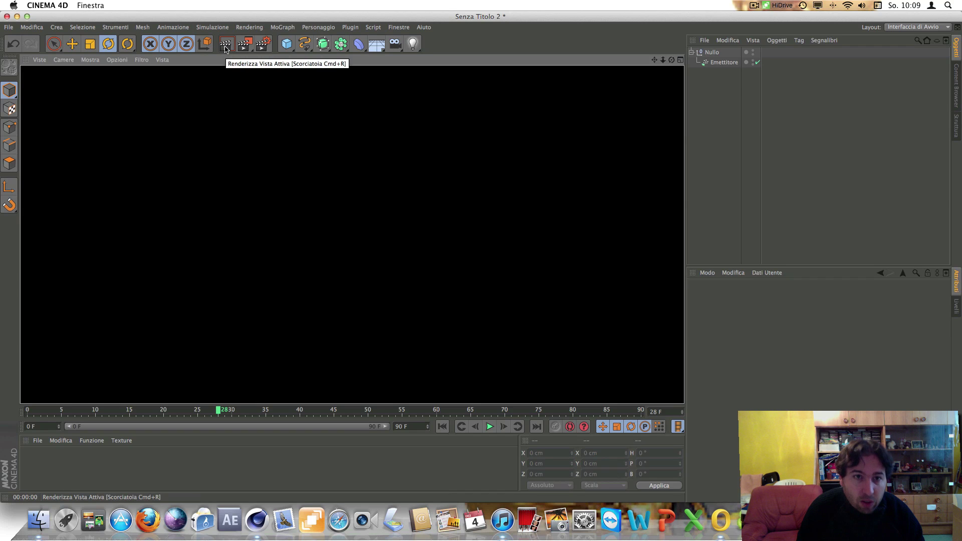
{"action": "left_click", "coordinate": [306, 339]}
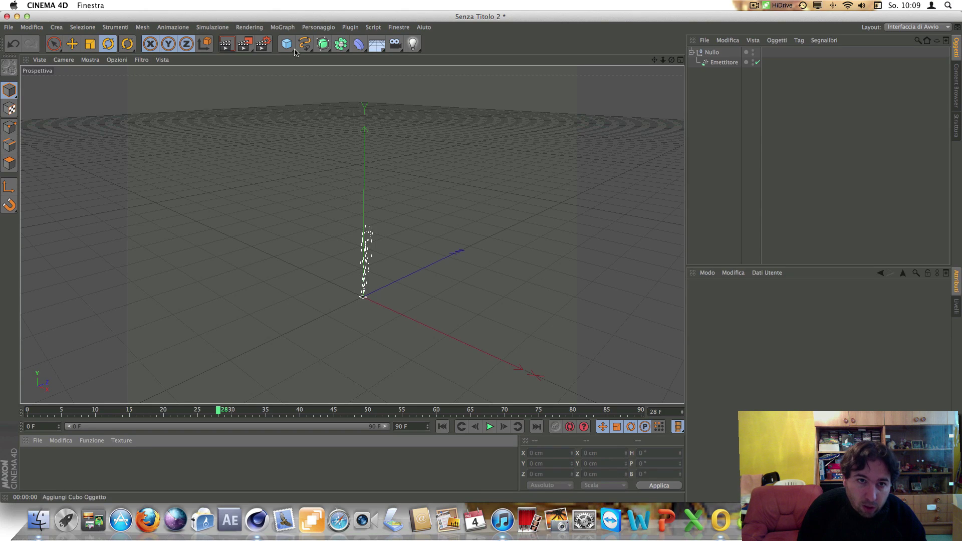
- Add a Piano oriented to +Z with width and height of 20 cm
{"action": "left_click", "coordinate": [294, 53]}
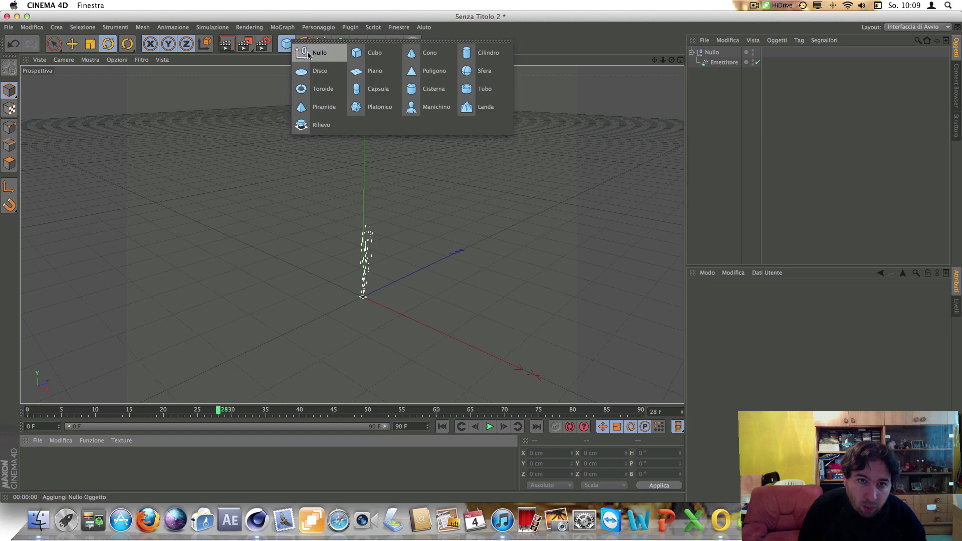
{"action": "left_click", "coordinate": [369, 68]}
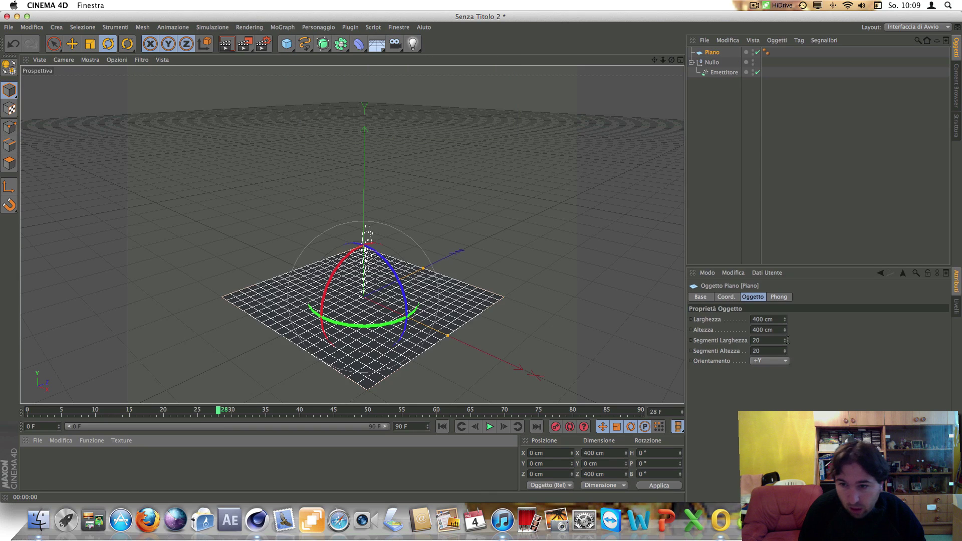
{"action": "left_click", "coordinate": [785, 361]}
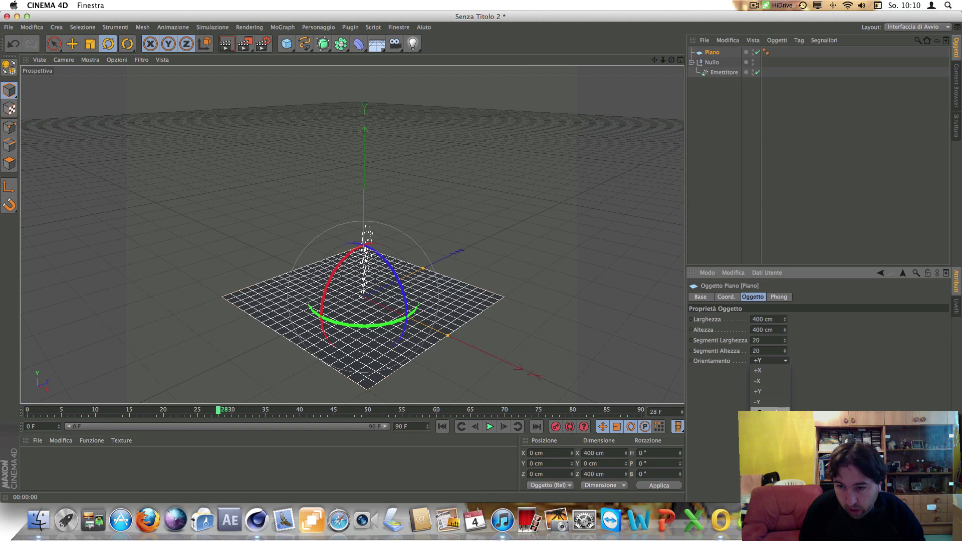
{"action": "left_click", "coordinate": [762, 412]}
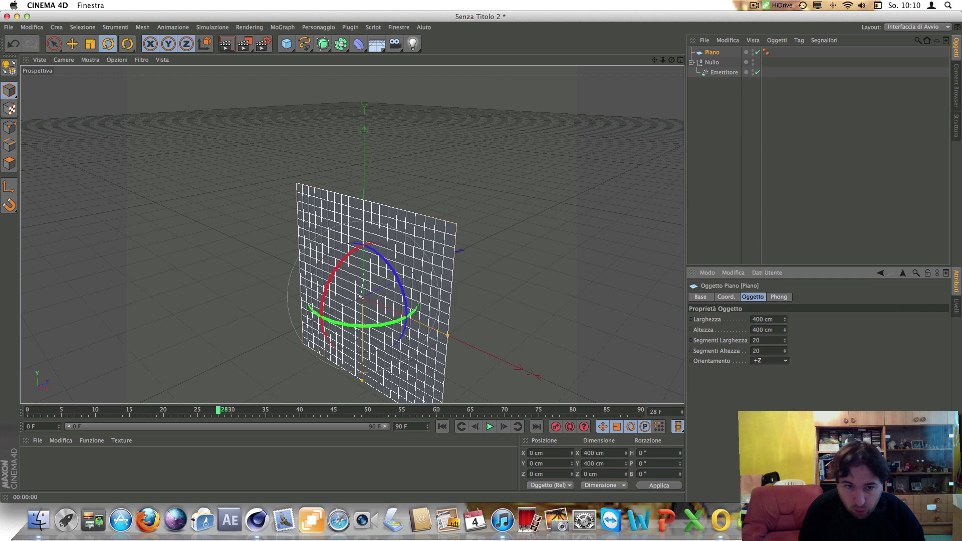
{"action": "left_click_drag", "start_coordinate": [765, 320], "coordinate": [751, 319]}
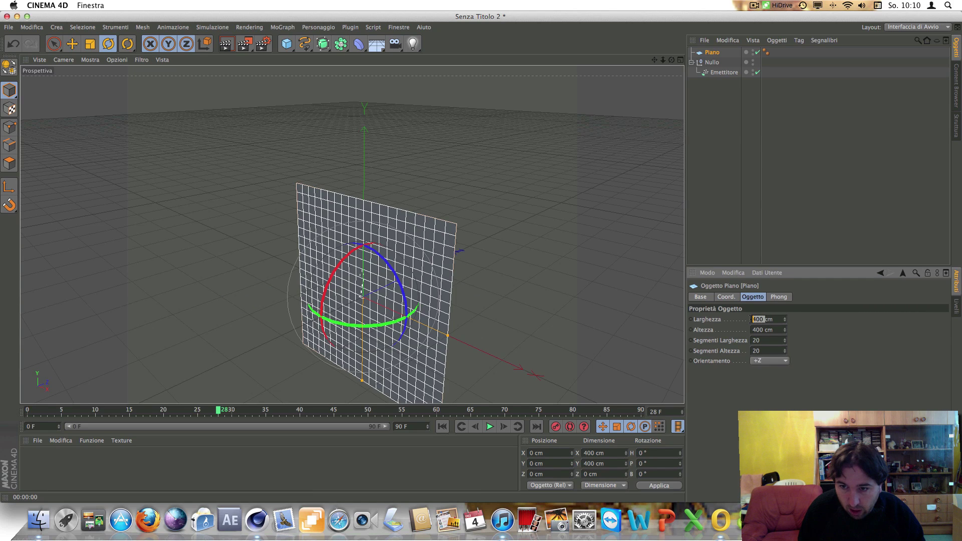
{"action": "type", "text": "2"}
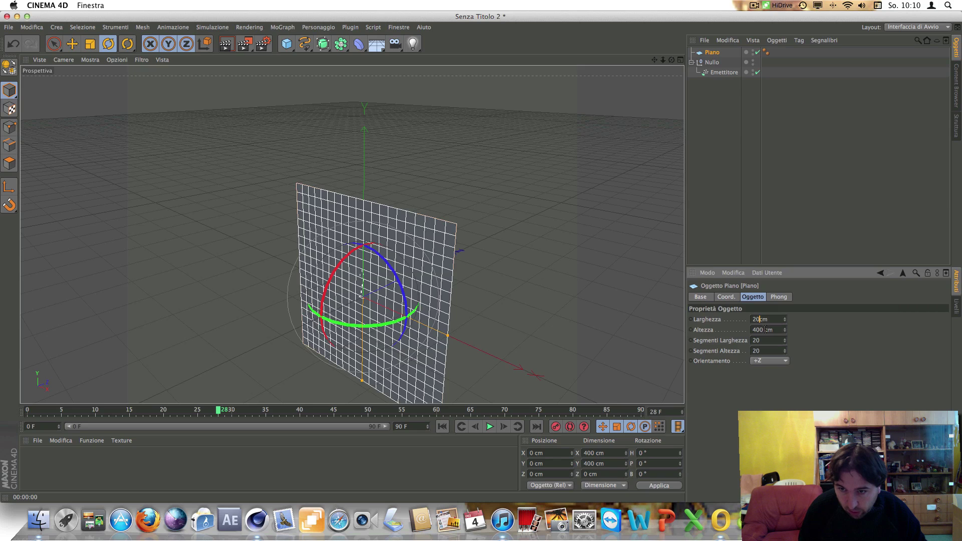
{"action": "type", "text": "2"}
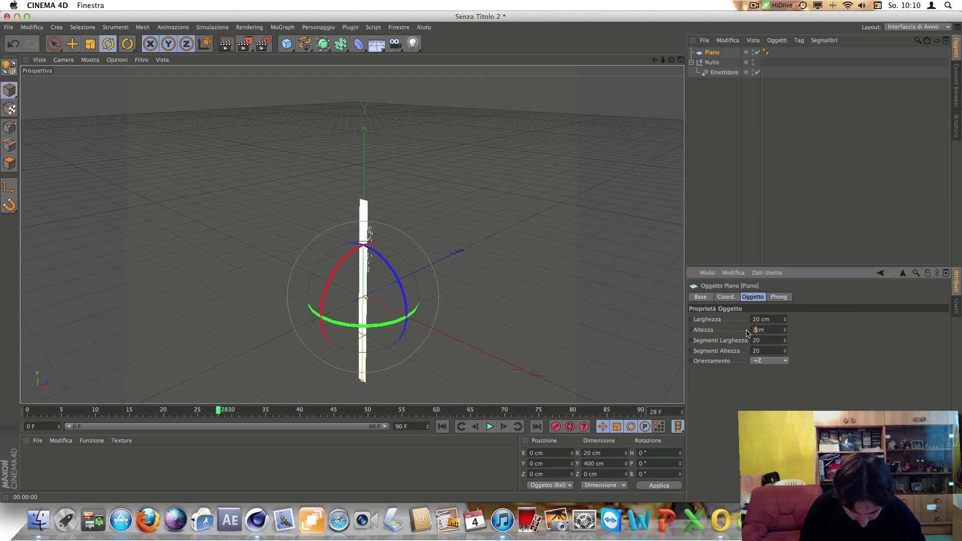
{"action": "type", "text": "0"}
{"action": "key", "text": "Return"}
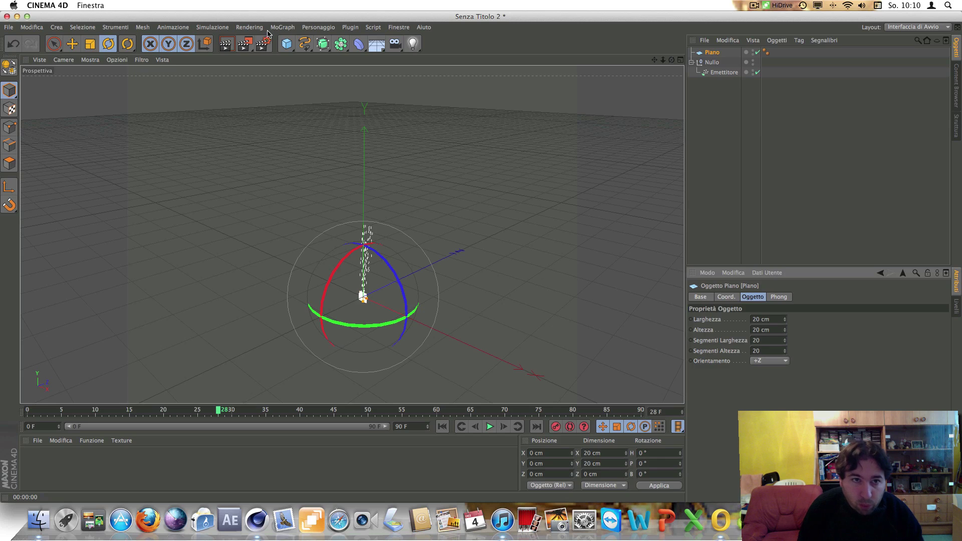
- Add a MoGraph Cloner and place the plane inside it
{"action": "left_click", "coordinate": [283, 29]}
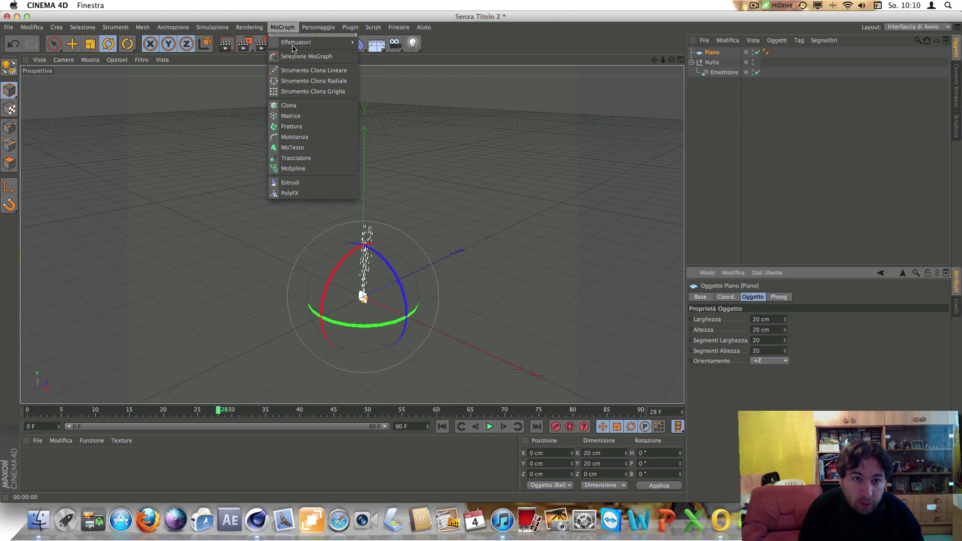
{"action": "left_click", "coordinate": [288, 105]}
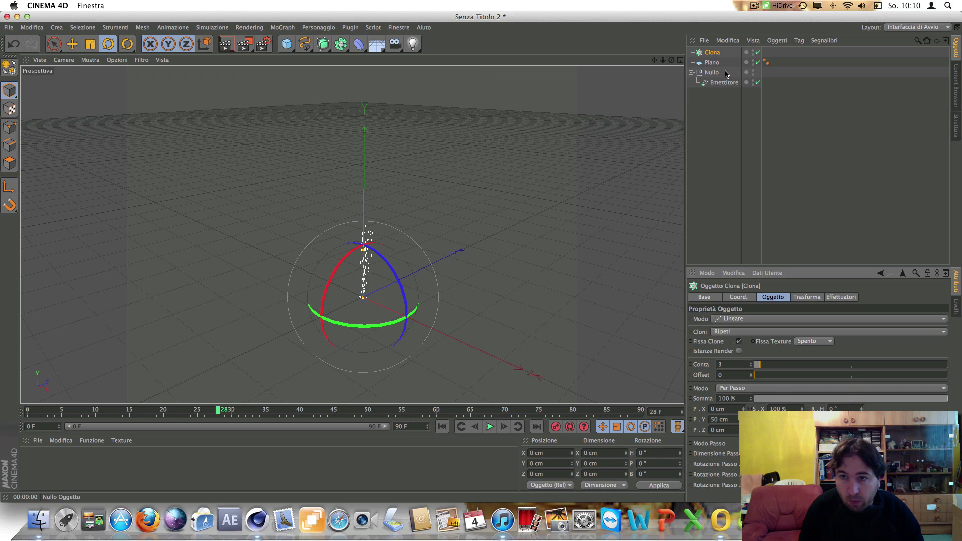
{"action": "left_click_drag", "start_coordinate": [713, 65], "coordinate": [715, 56]}
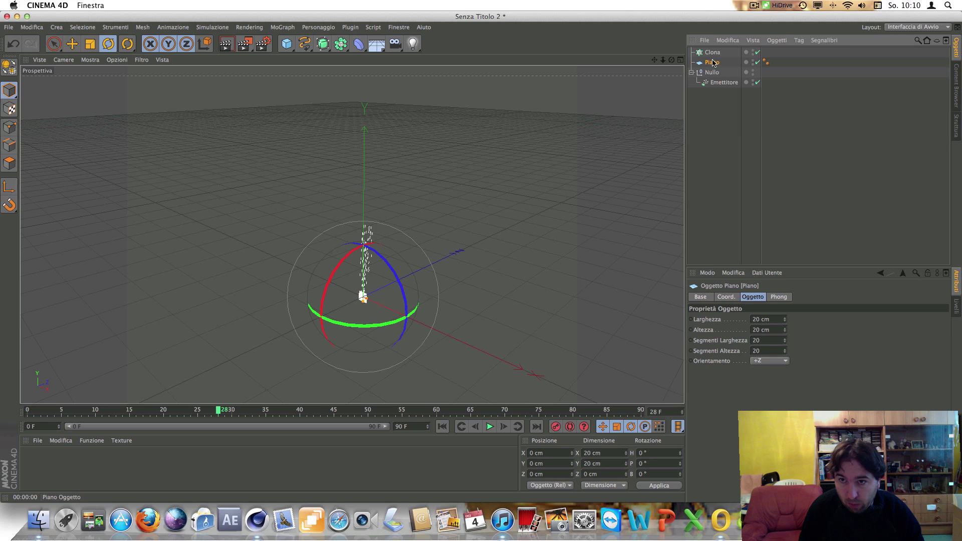
{"action": "left_click_drag", "start_coordinate": [713, 64], "coordinate": [715, 55]}
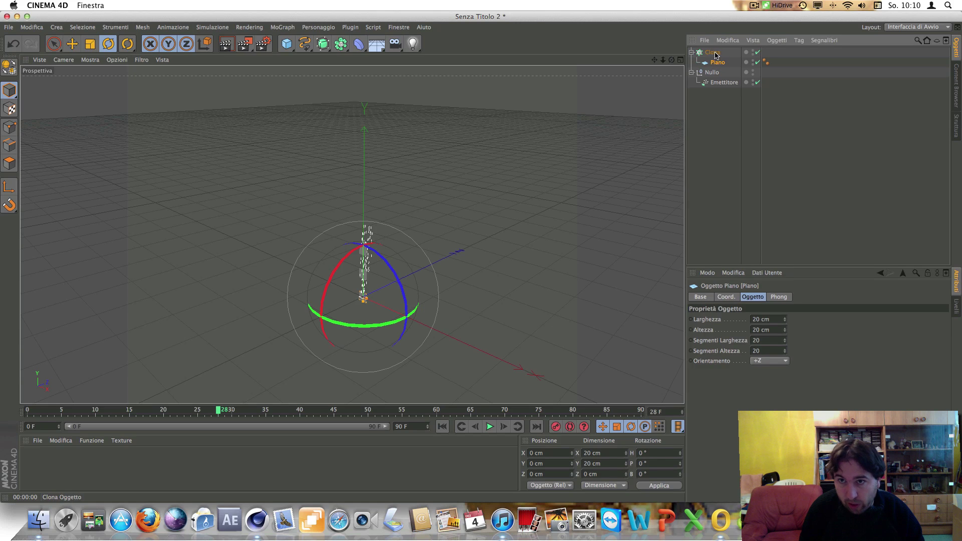
{"action": "left_click", "coordinate": [714, 54]}
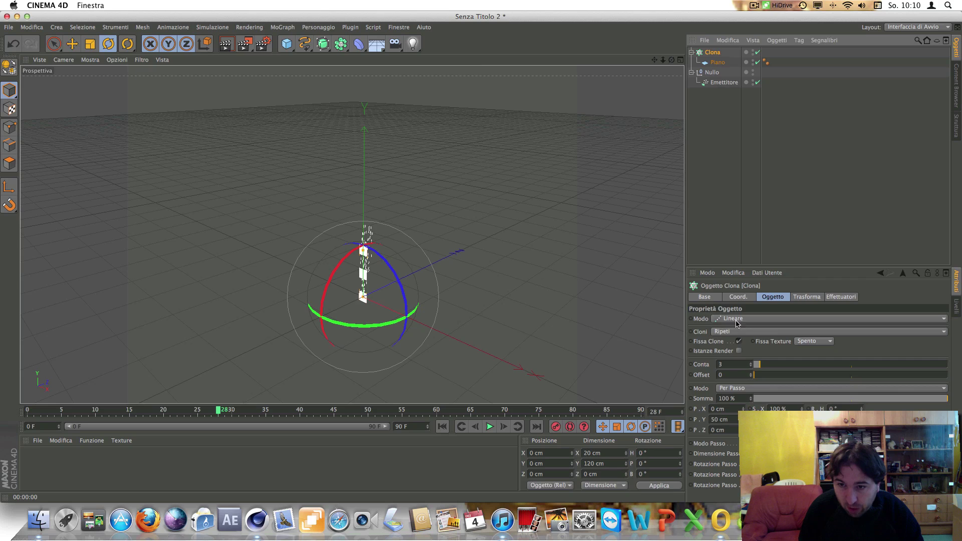
- Set the cloner to Oggetto mode with the Emitter as its object, then play the result
{"action": "left_click", "coordinate": [928, 320]}
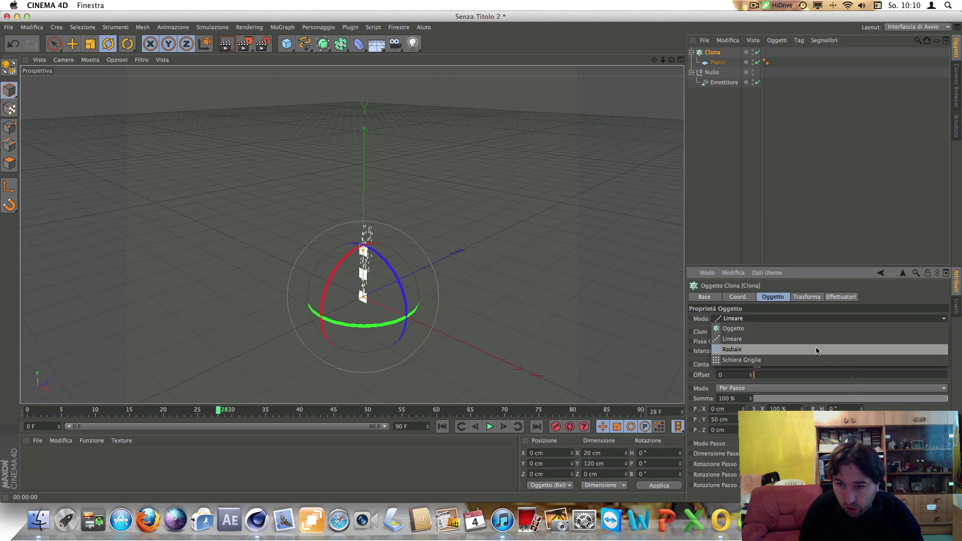
{"action": "left_click", "coordinate": [740, 329]}
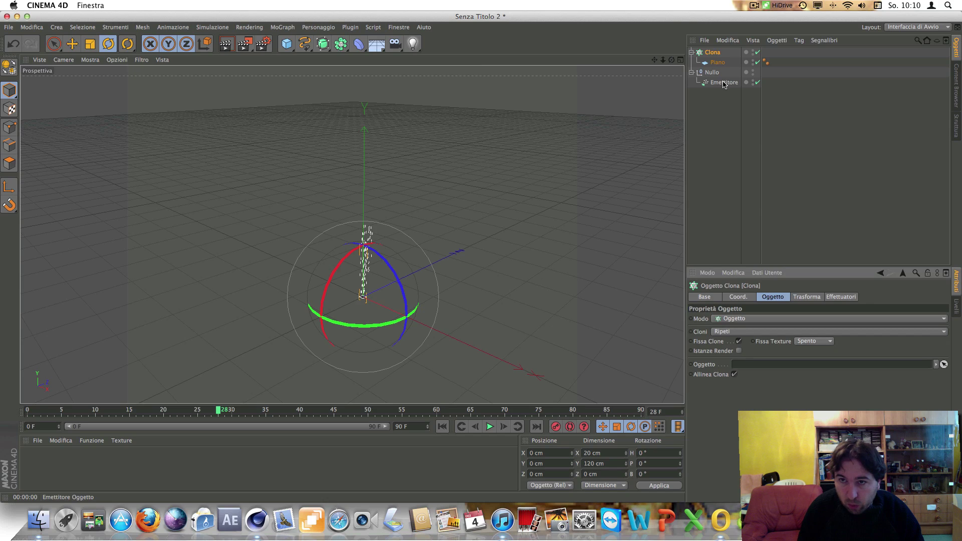
{"action": "left_click_drag", "start_coordinate": [723, 83], "coordinate": [761, 367]}
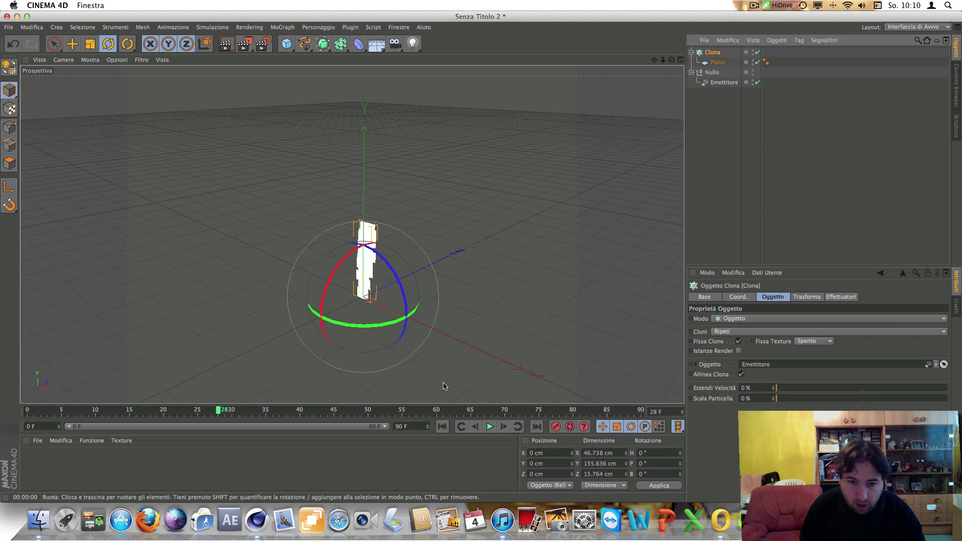
{"action": "left_click", "coordinate": [489, 426]}
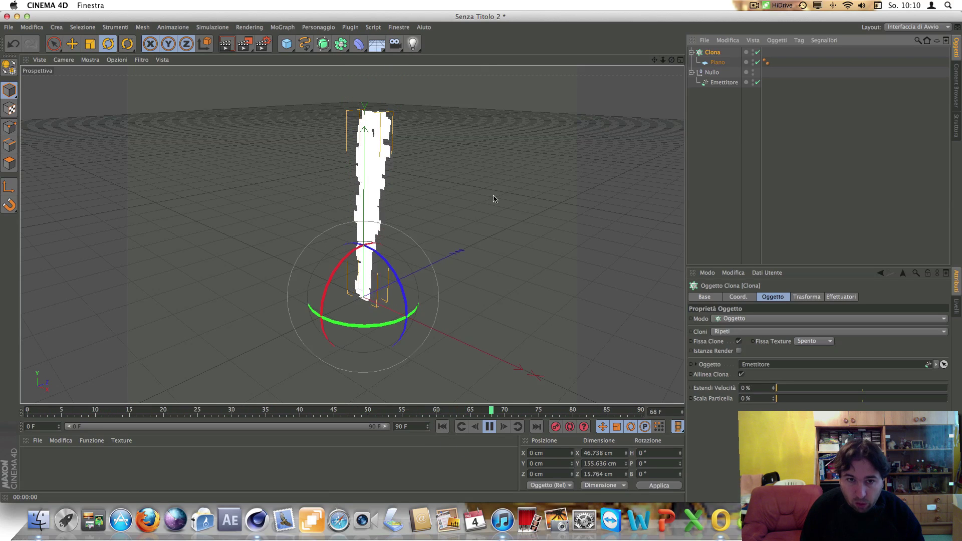
{"action": "left_click", "coordinate": [226, 48]}
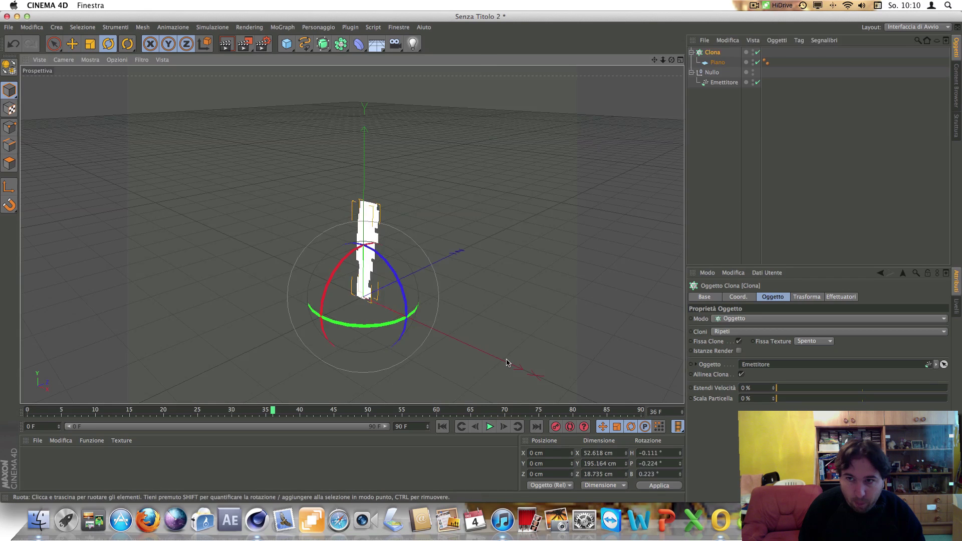
{"action": "left_click", "coordinate": [501, 364]}
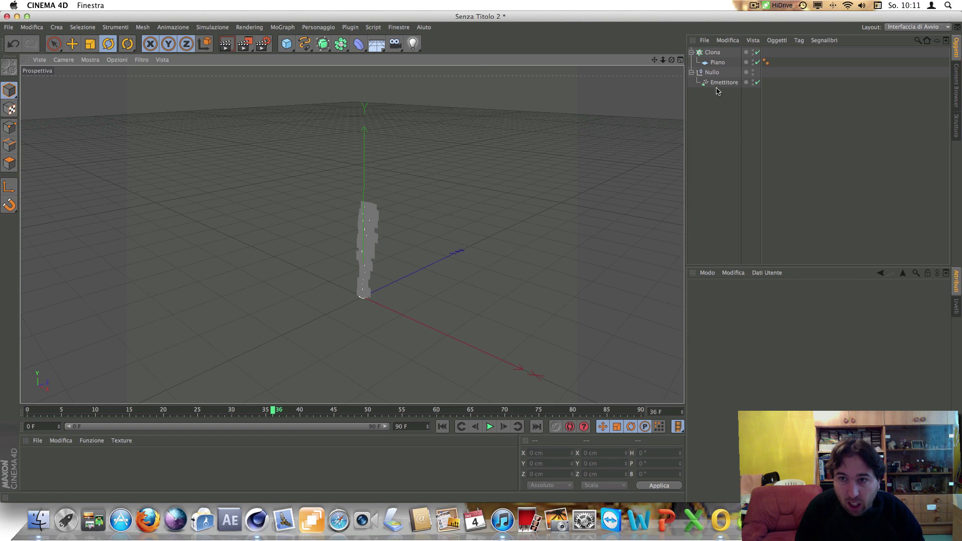
{"action": "left_click", "coordinate": [709, 53]}
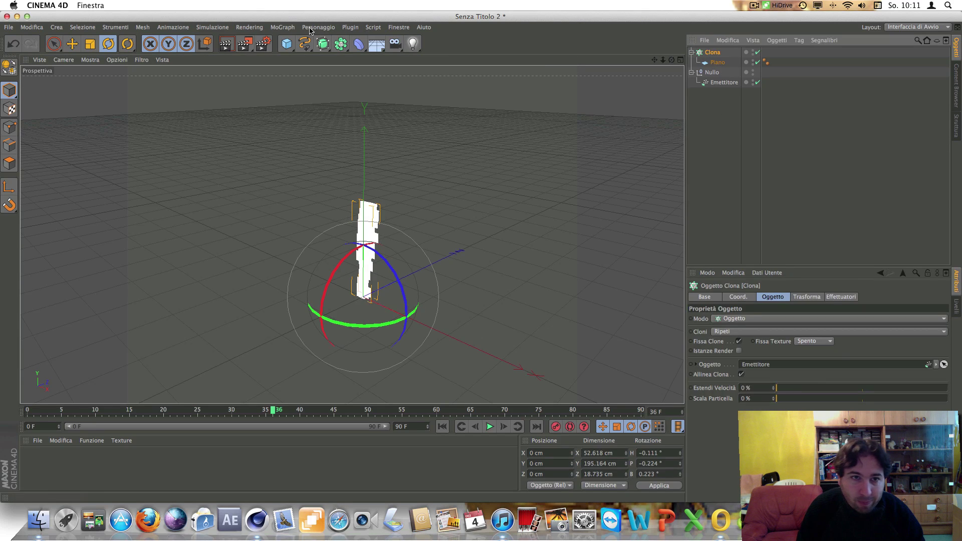
- Add a Target effector from MoGraph > Effettori and expand its Modo Target options
{"action": "left_click", "coordinate": [288, 28]}
{"action": "mouse_move", "coordinate": [305, 42]}
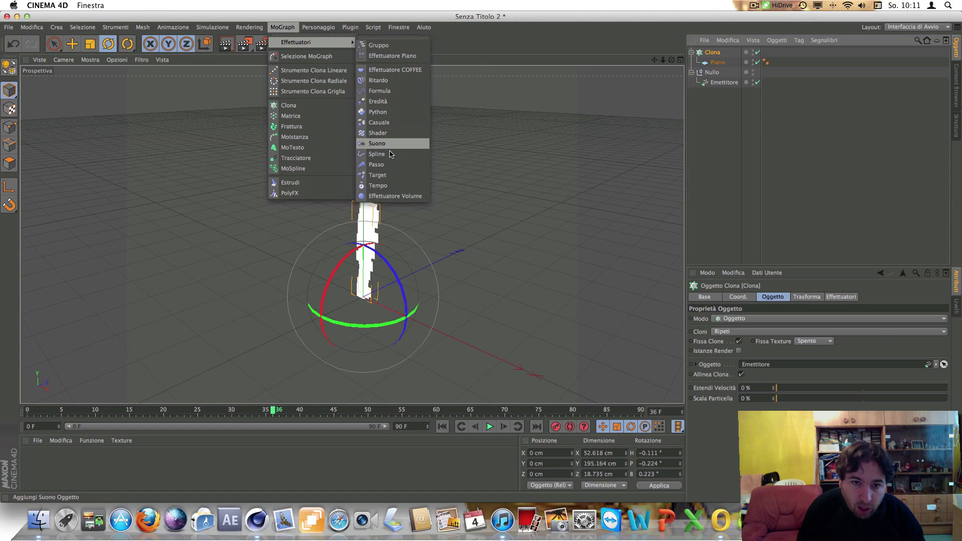
{"action": "left_click", "coordinate": [383, 174]}
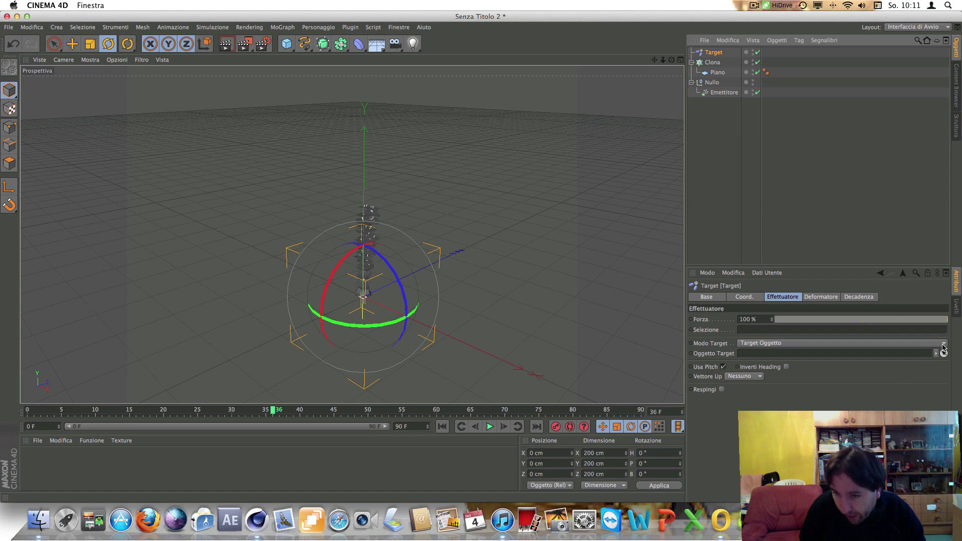
{"action": "left_click", "coordinate": [943, 346]}
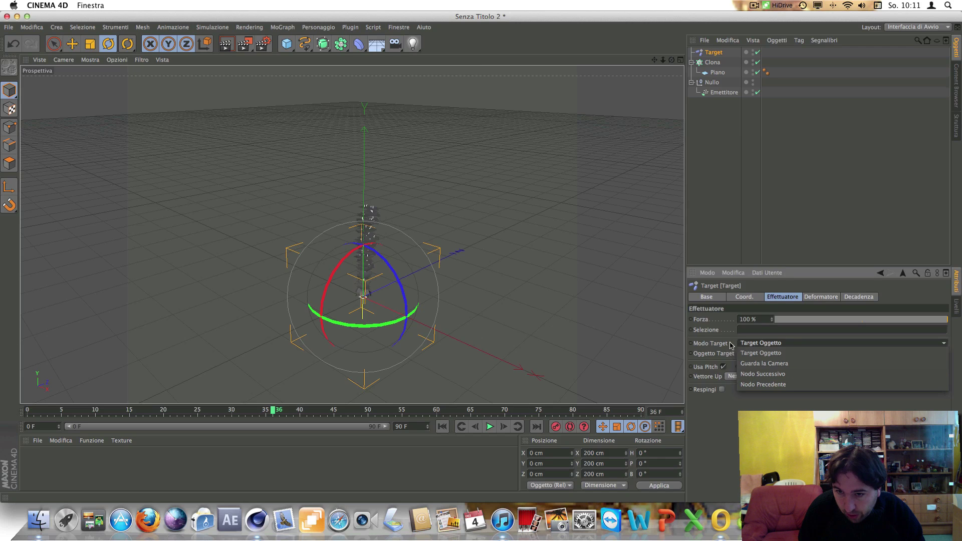
- Set Modo Target to Guarda la Camera, then play, orbit and test-render the cloned planes
{"action": "left_click", "coordinate": [777, 366]}
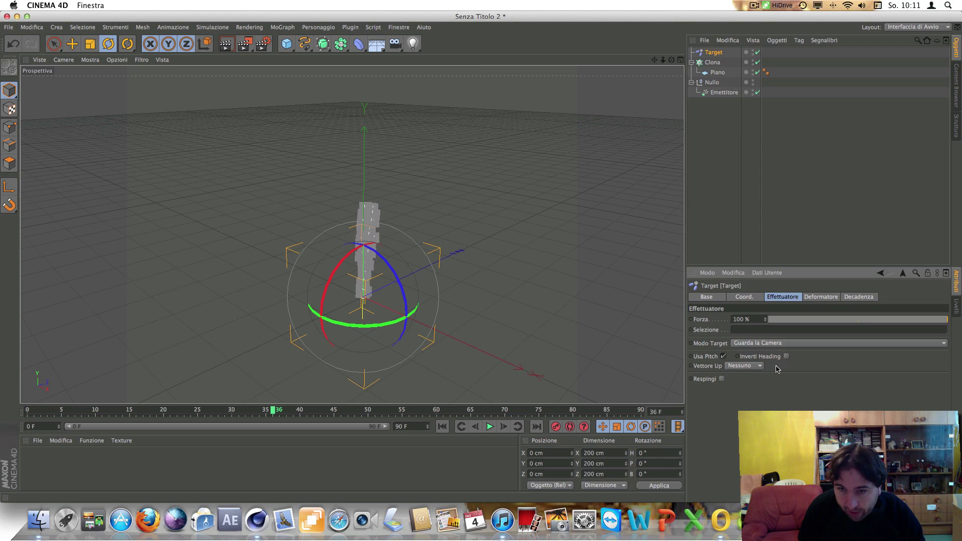
{"action": "left_click", "coordinate": [491, 427]}
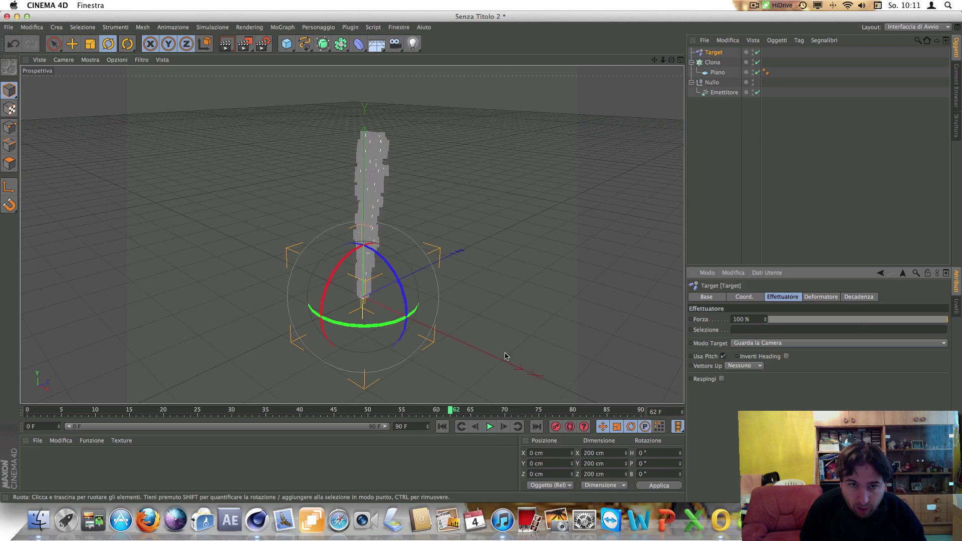
{"action": "left_click_drag", "start_coordinate": [672, 60], "coordinate": [602, 67]}
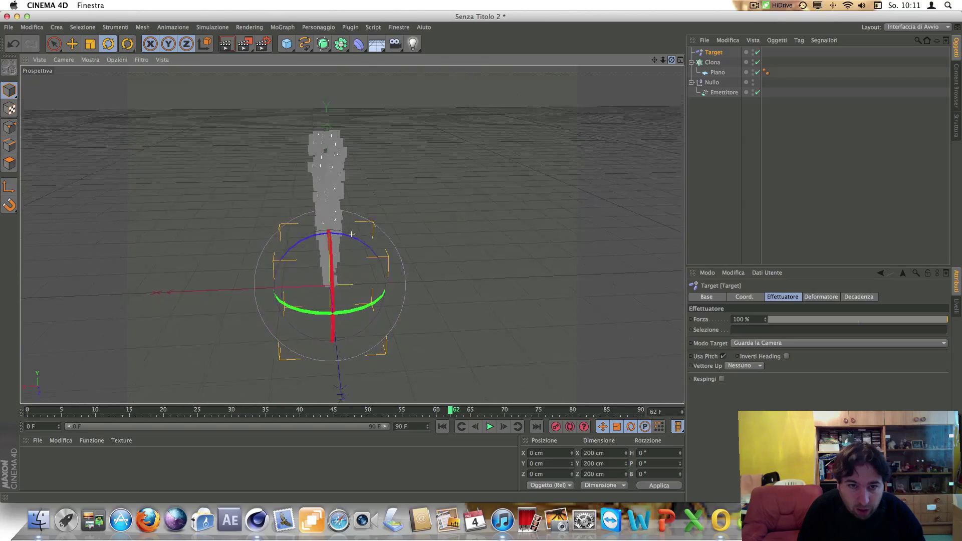
{"action": "left_click_drag", "start_coordinate": [351, 234], "coordinate": [351, 234], "text": "alt"}
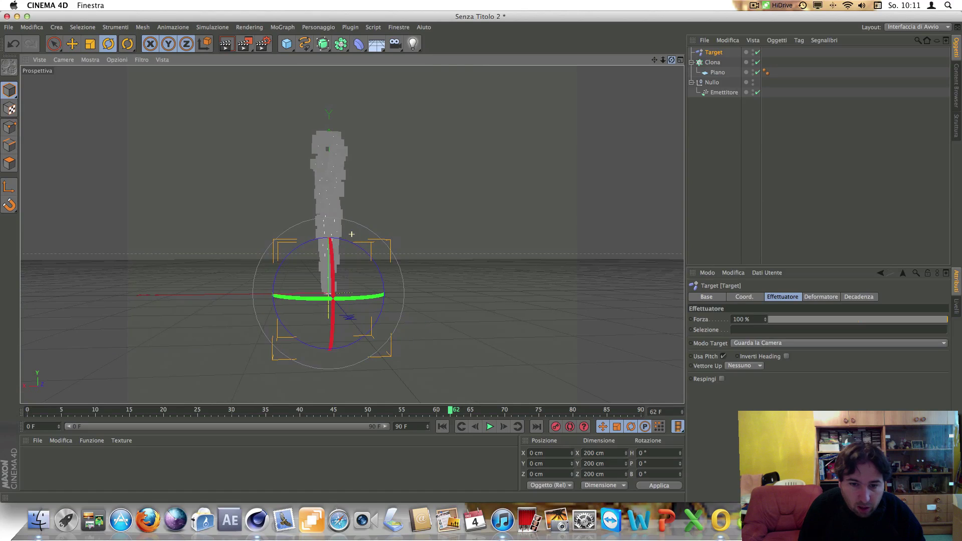
{"action": "left_click", "coordinate": [490, 426]}
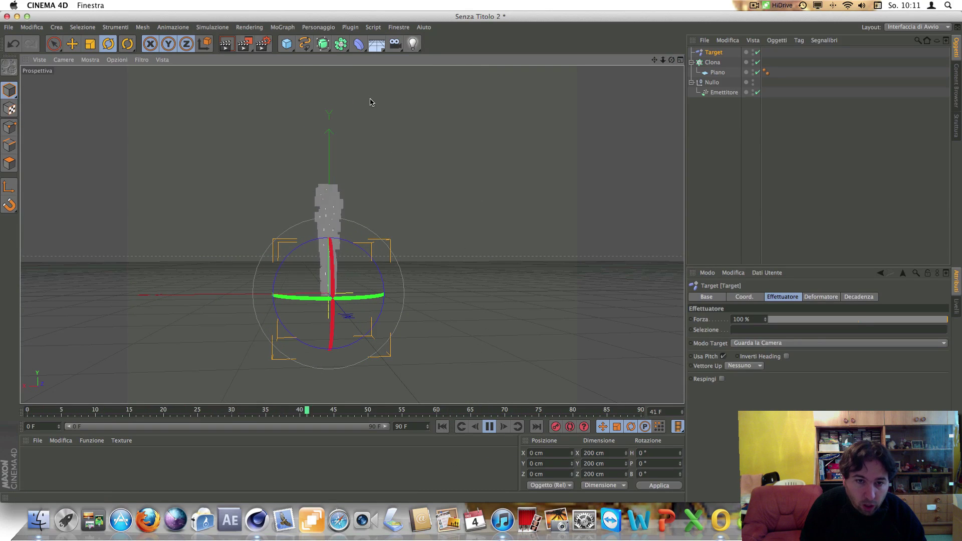
{"action": "left_click", "coordinate": [226, 43]}
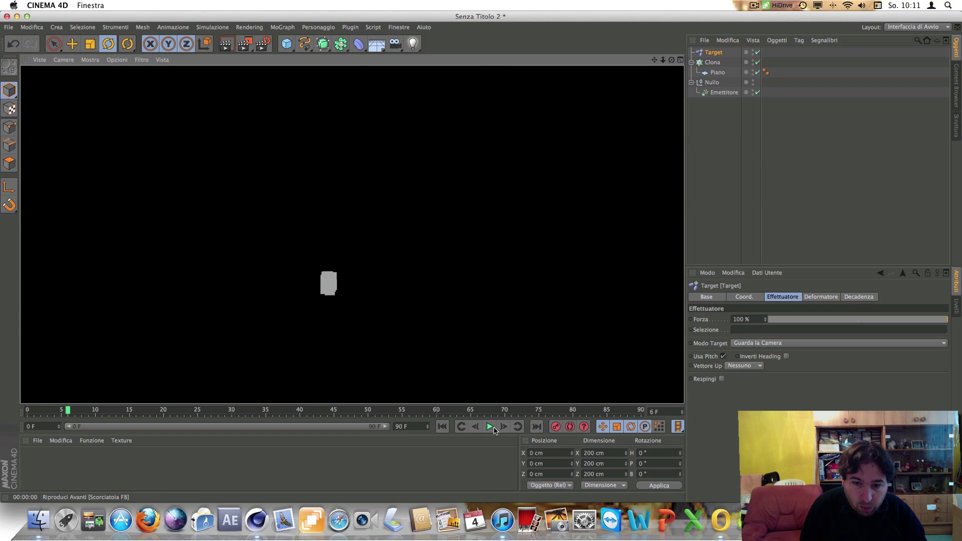
- Preview-render the grey smoke column at frame 75, then bring up the Material Manager File menu
{"action": "left_click", "coordinate": [489, 426]}
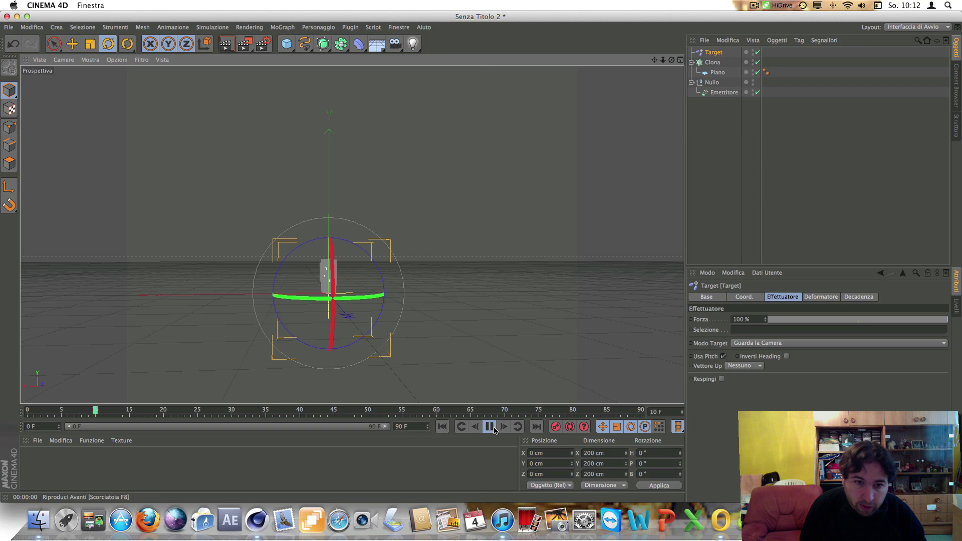
{"action": "left_click", "coordinate": [226, 49]}
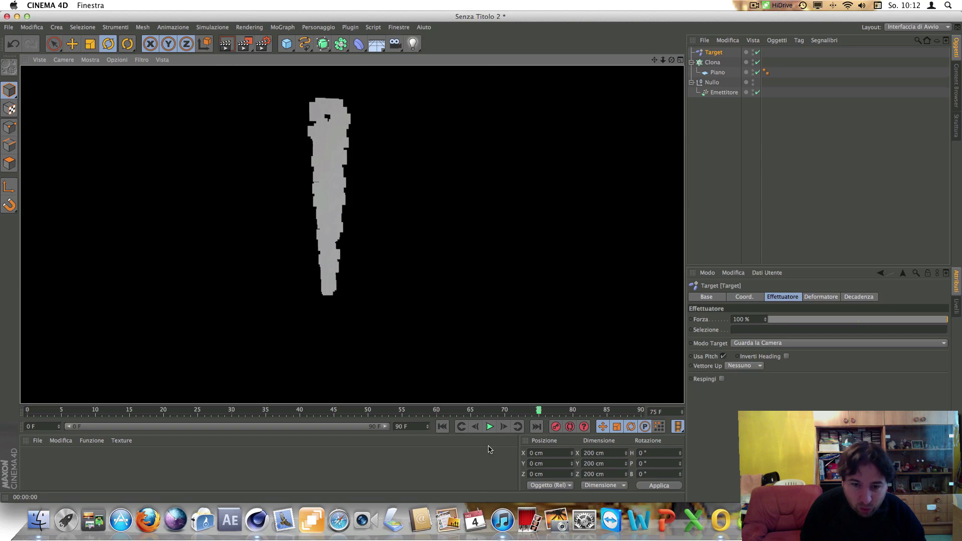
{"action": "left_click", "coordinate": [457, 459]}
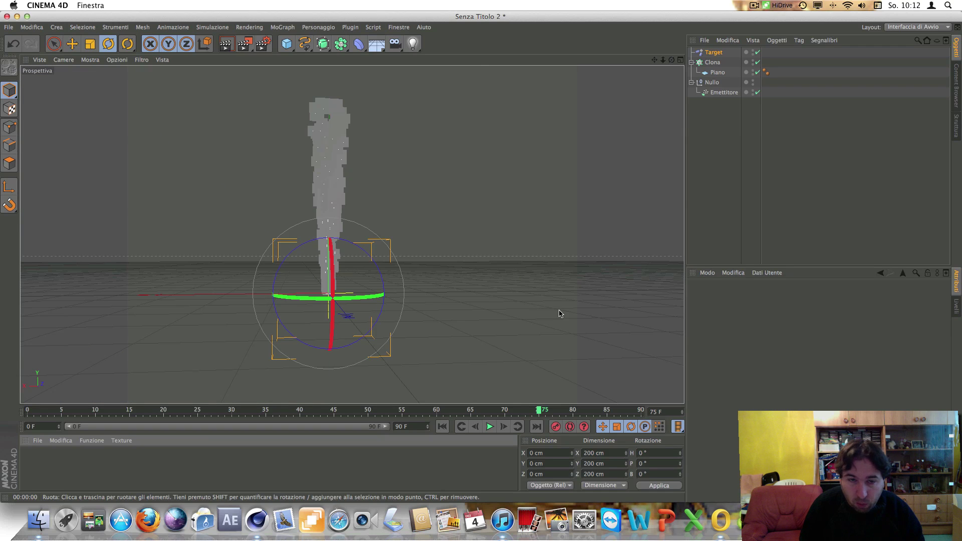
{"action": "left_click", "coordinate": [36, 441]}
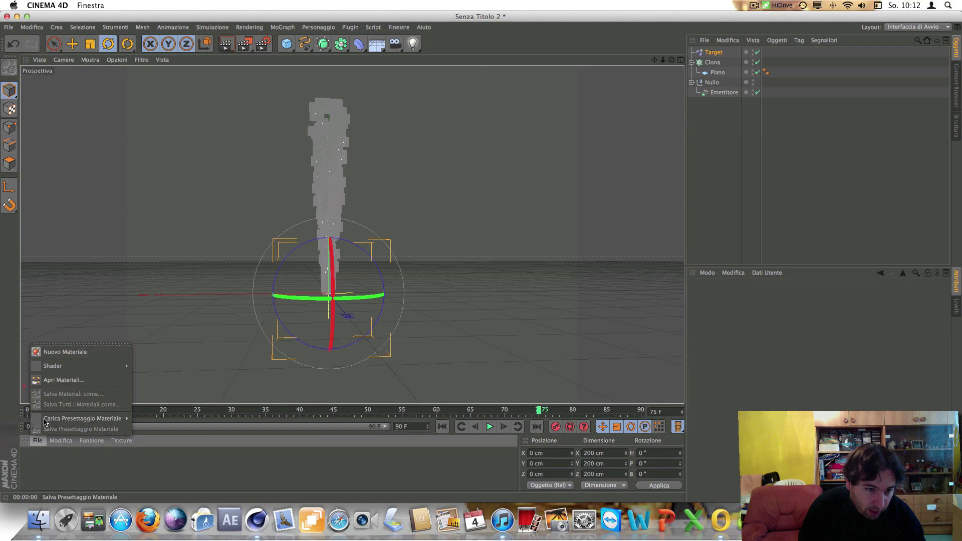
- Create a new material with Colore and Speculare off and Alpha and white Luminanza on
{"action": "left_click", "coordinate": [78, 353]}
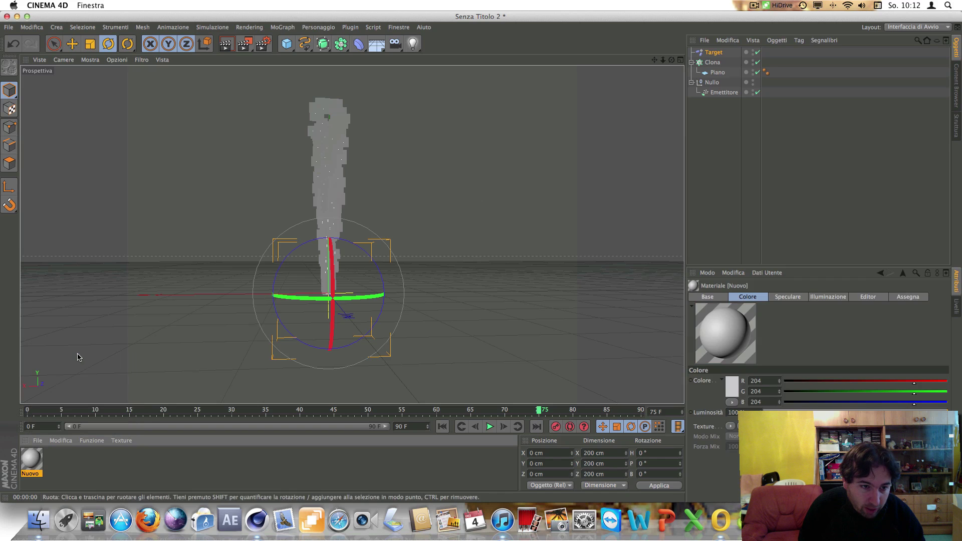
{"action": "double_click", "coordinate": [31, 463]}
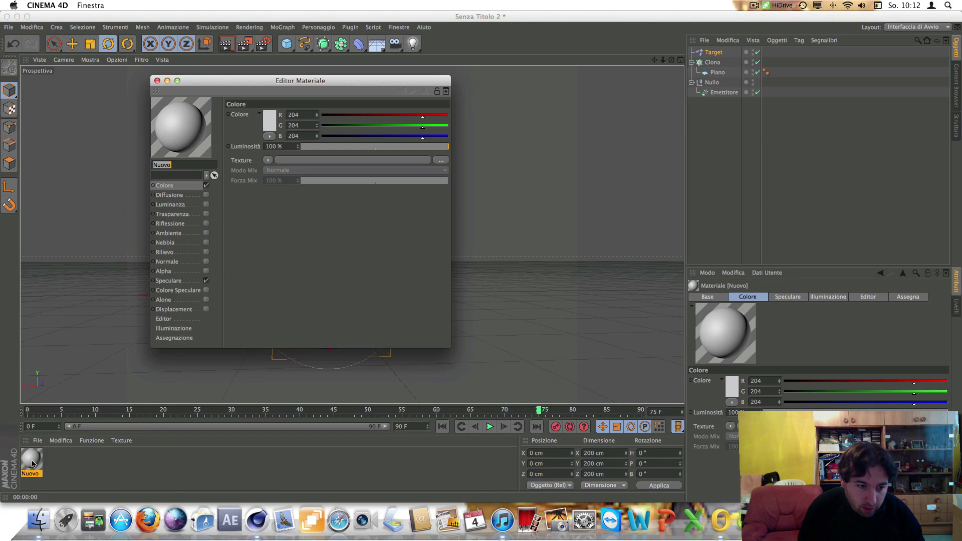
{"action": "left_click", "coordinate": [206, 186]}
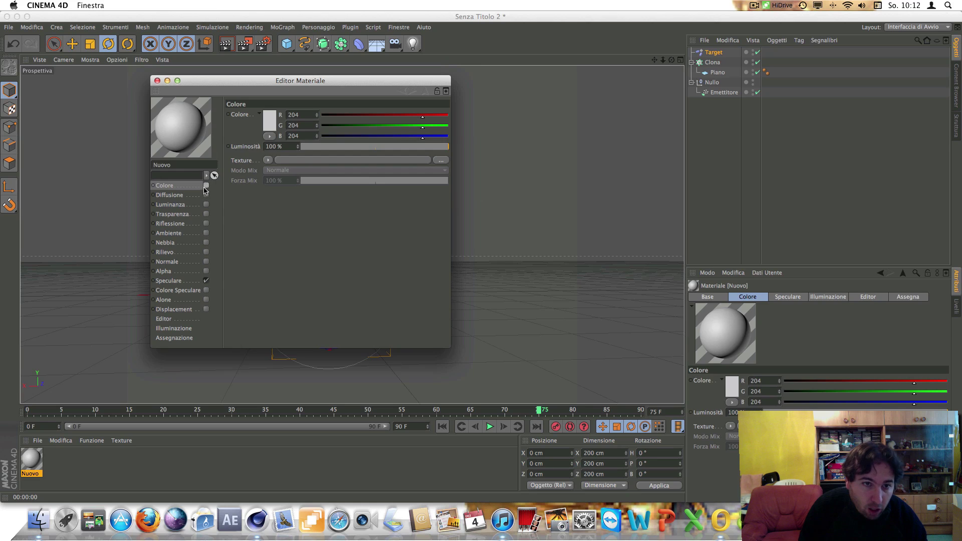
{"action": "left_click", "coordinate": [206, 271]}
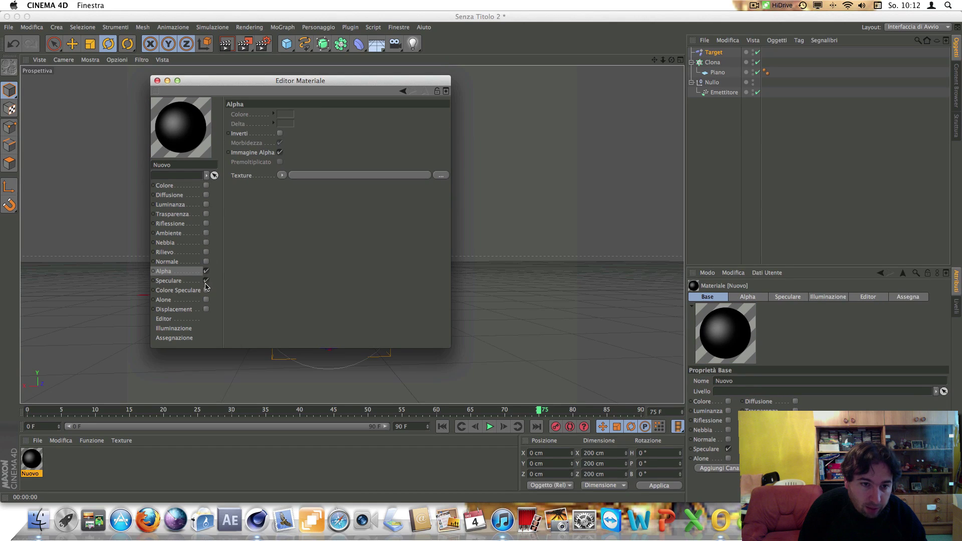
{"action": "left_click", "coordinate": [206, 281]}
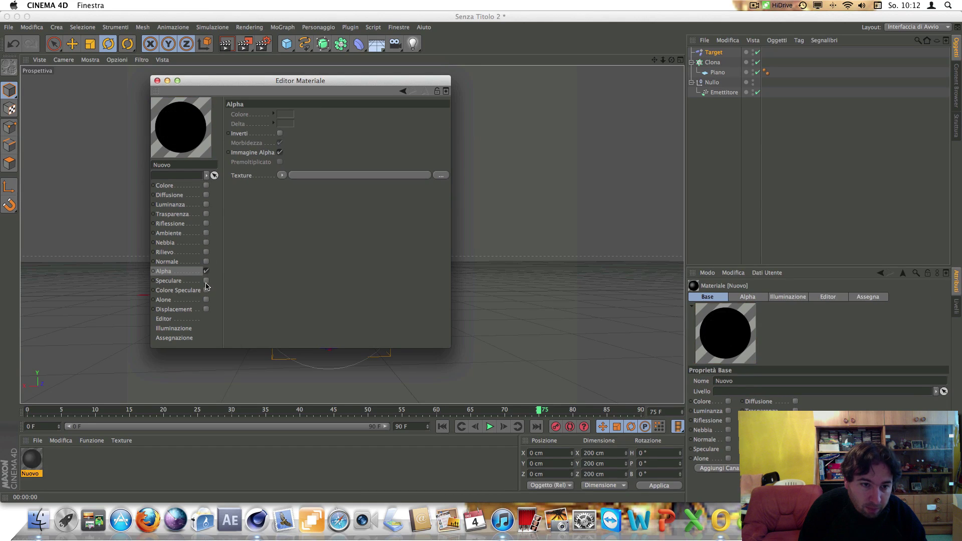
{"action": "left_click", "coordinate": [206, 205]}
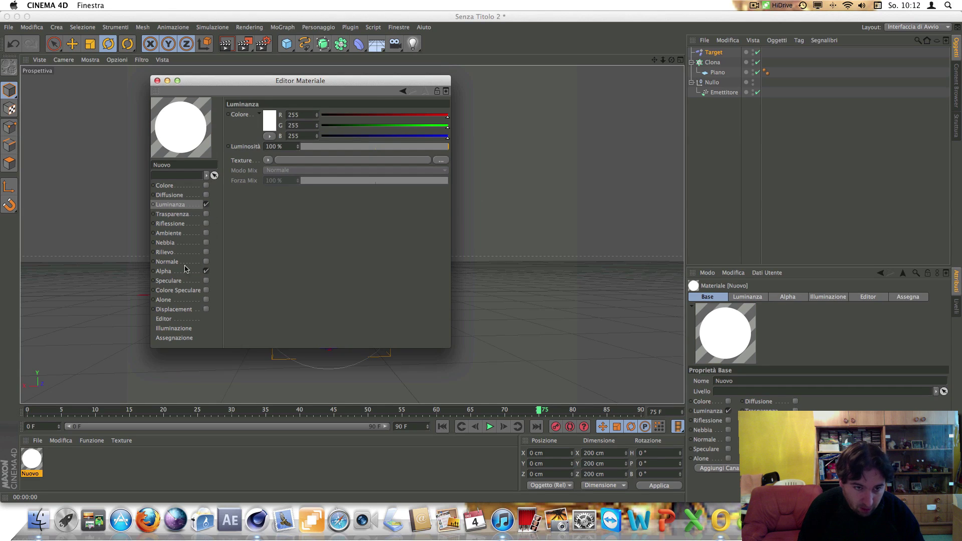
{"action": "left_click", "coordinate": [169, 271]}
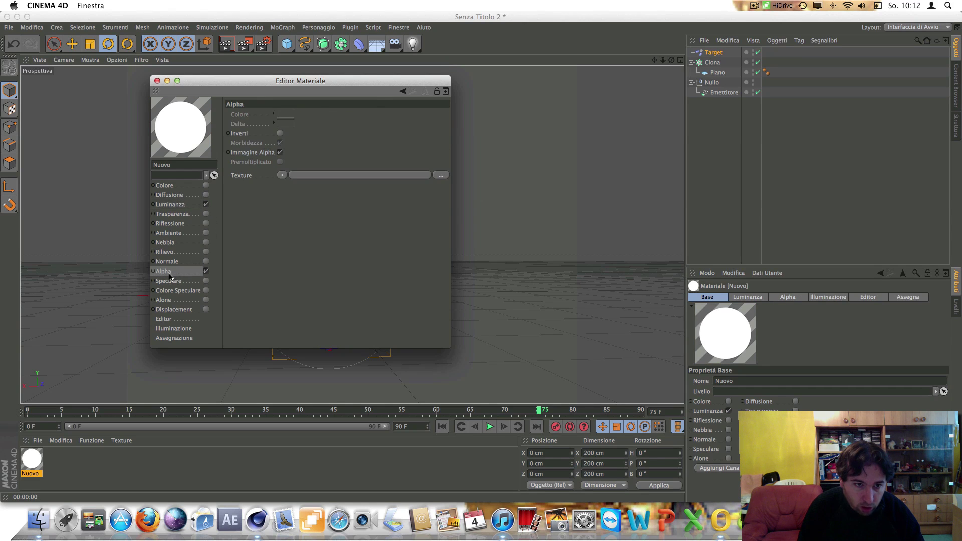
- Set the alpha texture to an inverted Gradiente shader
{"action": "left_click", "coordinate": [282, 176]}
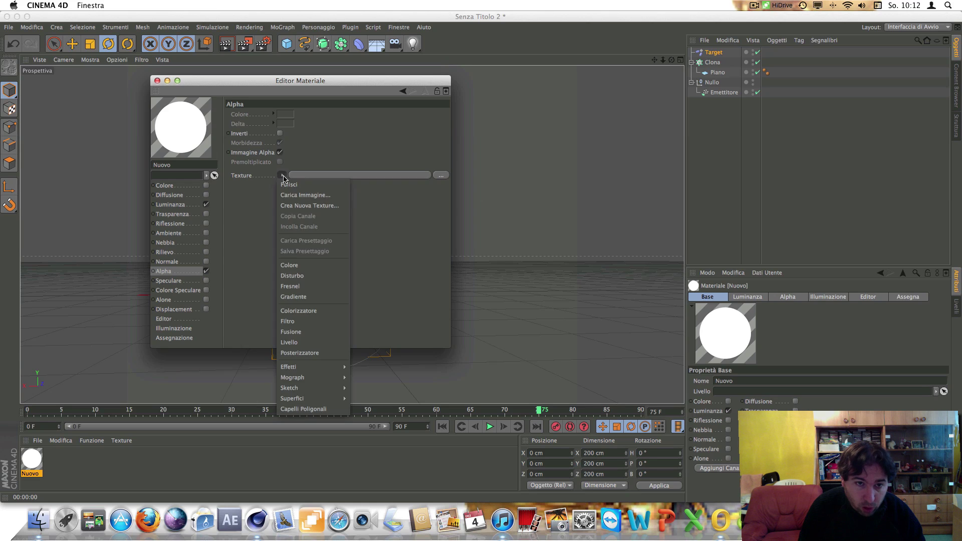
{"action": "left_click", "coordinate": [292, 297]}
{"action": "left_click", "coordinate": [377, 178]}
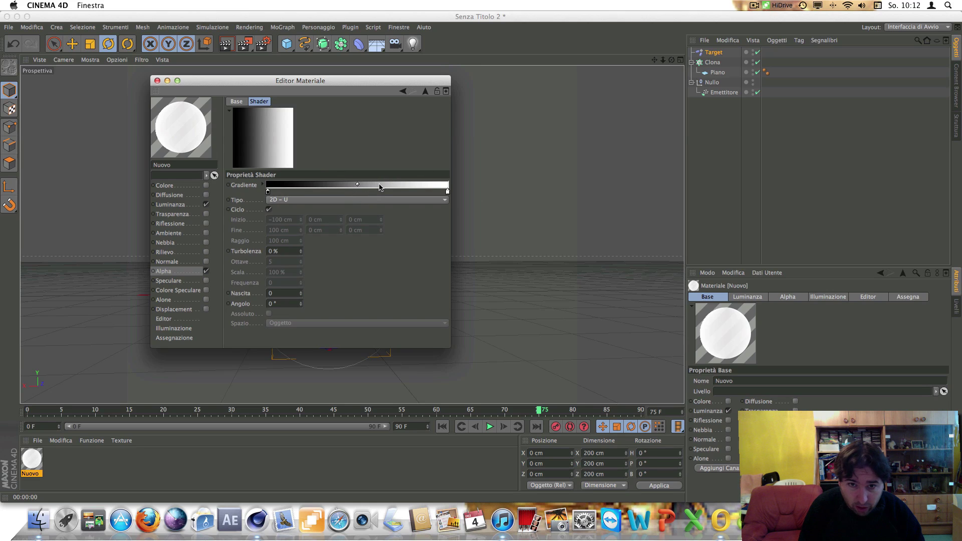
{"action": "right_click", "coordinate": [379, 187]}
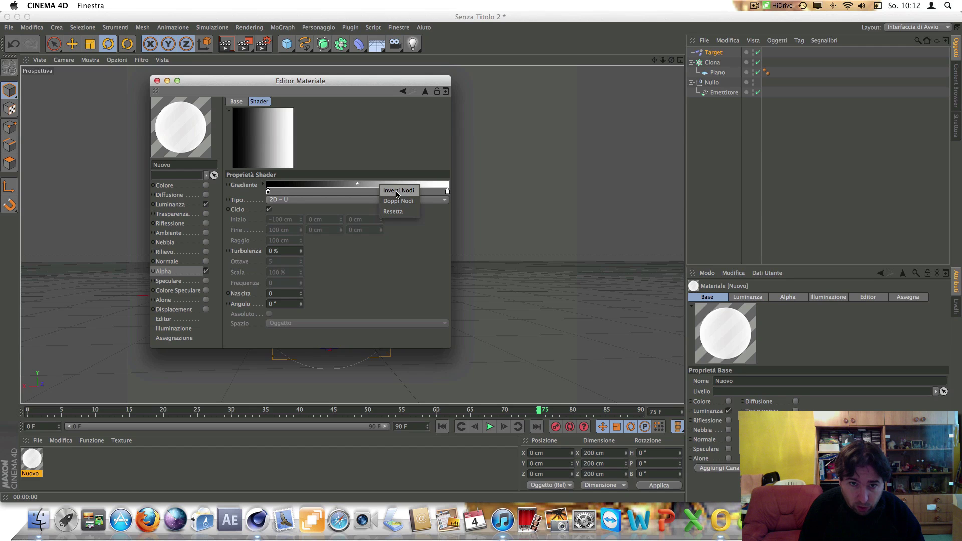
{"action": "left_click", "coordinate": [399, 191]}
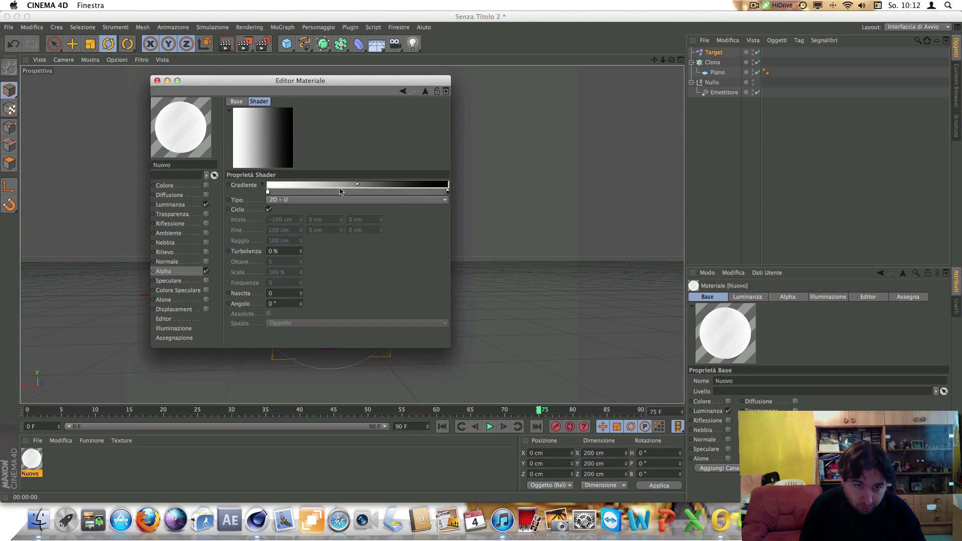
- Make the gradient 2D Circolare with 37% turbulence and frequency 5
{"action": "left_click", "coordinate": [442, 202]}
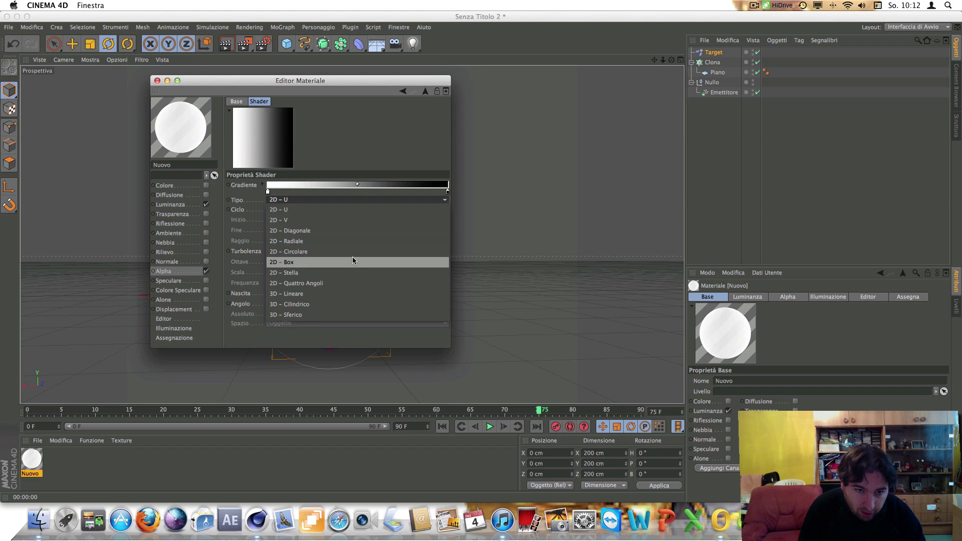
{"action": "left_click", "coordinate": [302, 253]}
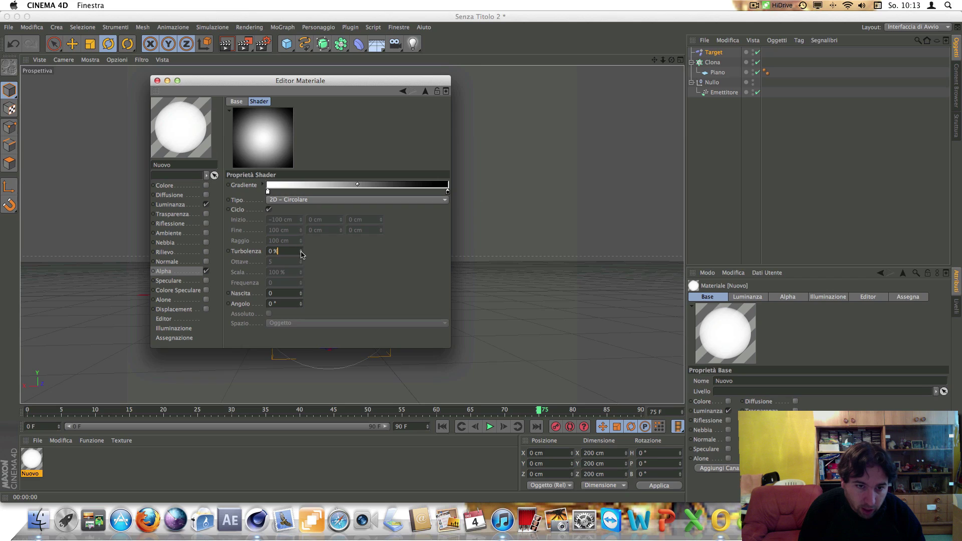
{"action": "left_click", "coordinate": [301, 250]}
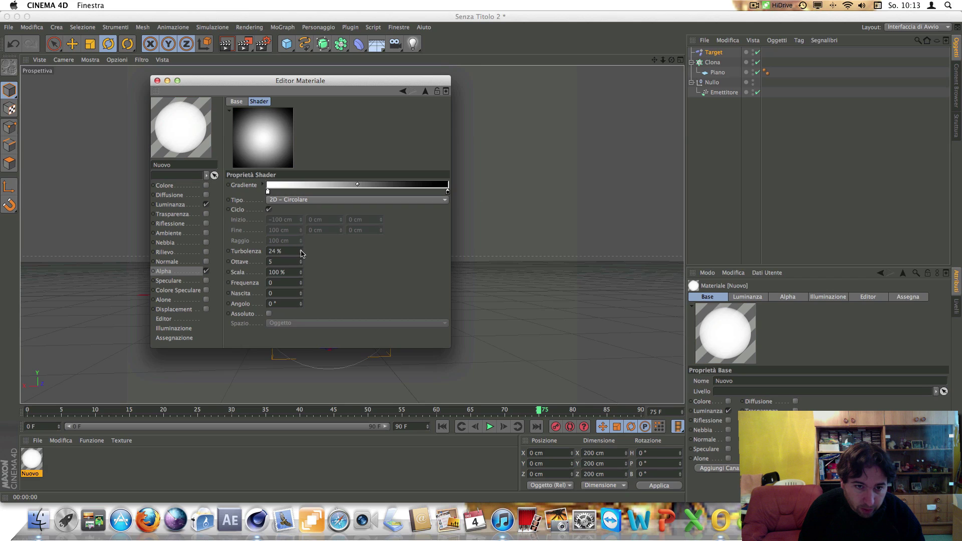
{"action": "left_click_drag", "start_coordinate": [301, 253], "coordinate": [301, 253]}
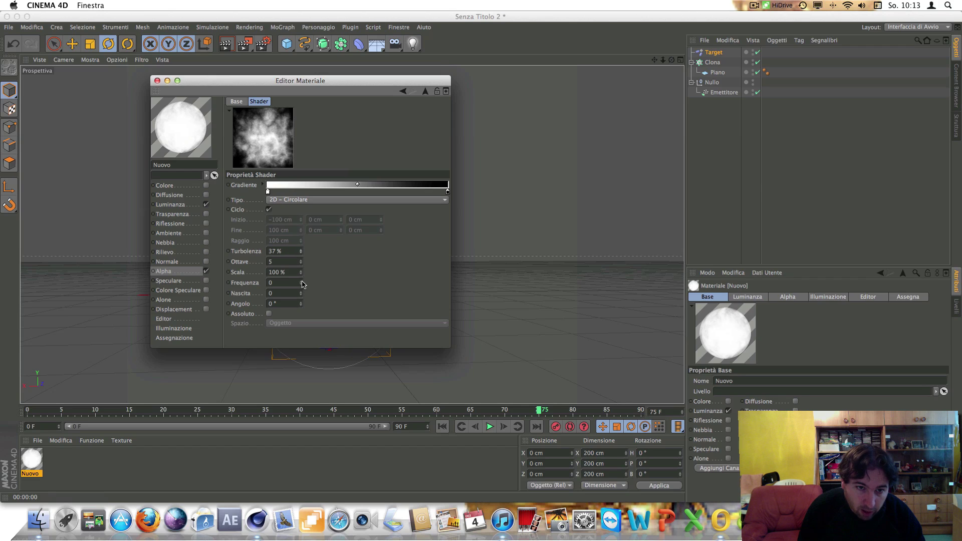
{"action": "left_click_drag", "start_coordinate": [301, 283], "coordinate": [300, 278]}
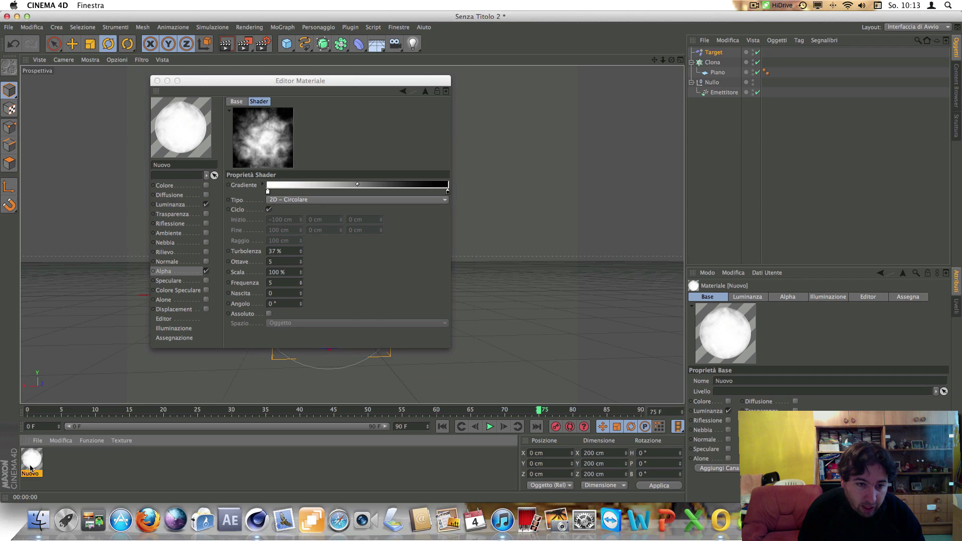
- Apply the cloudy white Nuovo material to the Clona cloner and test-render the smoke puffs
{"action": "left_click", "coordinate": [167, 81]}
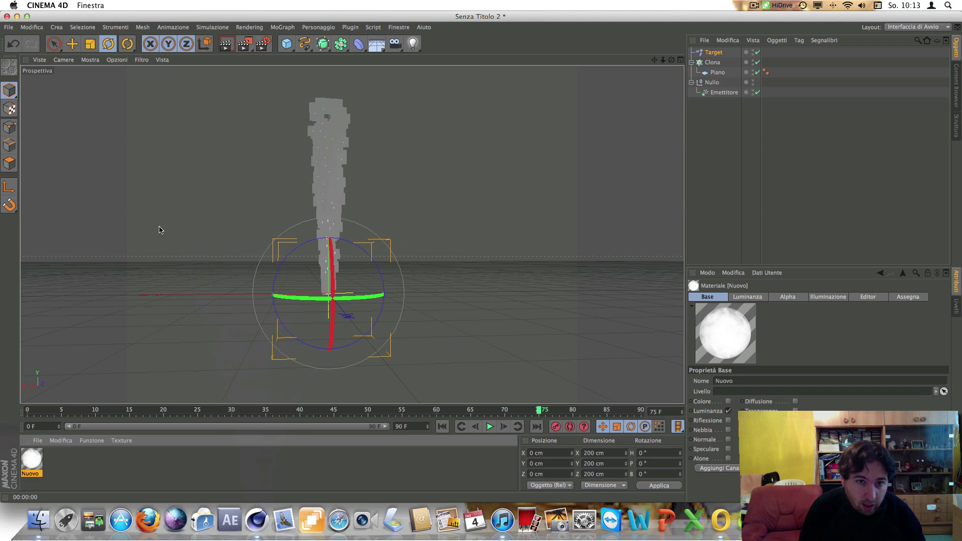
{"action": "left_click_drag", "start_coordinate": [27, 467], "coordinate": [329, 162]}
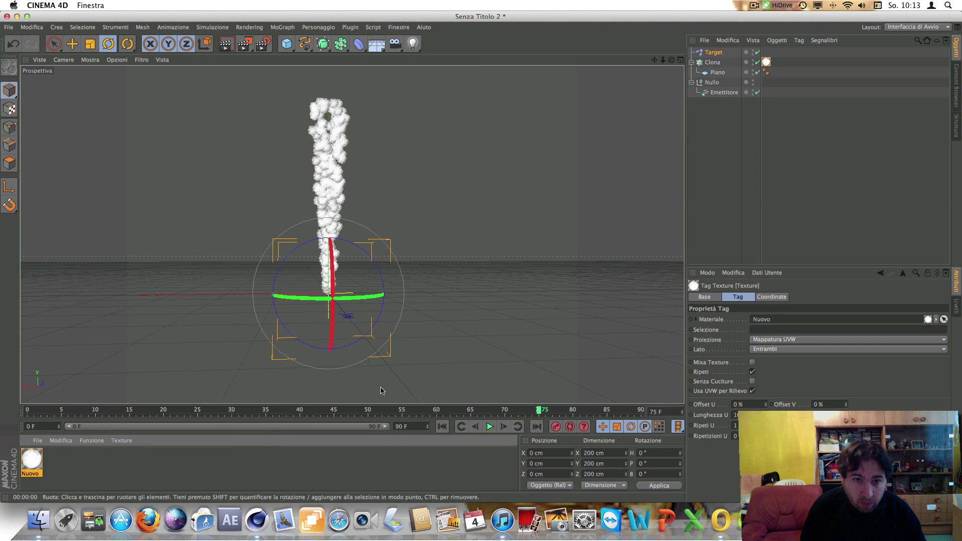
{"action": "left_click", "coordinate": [488, 426]}
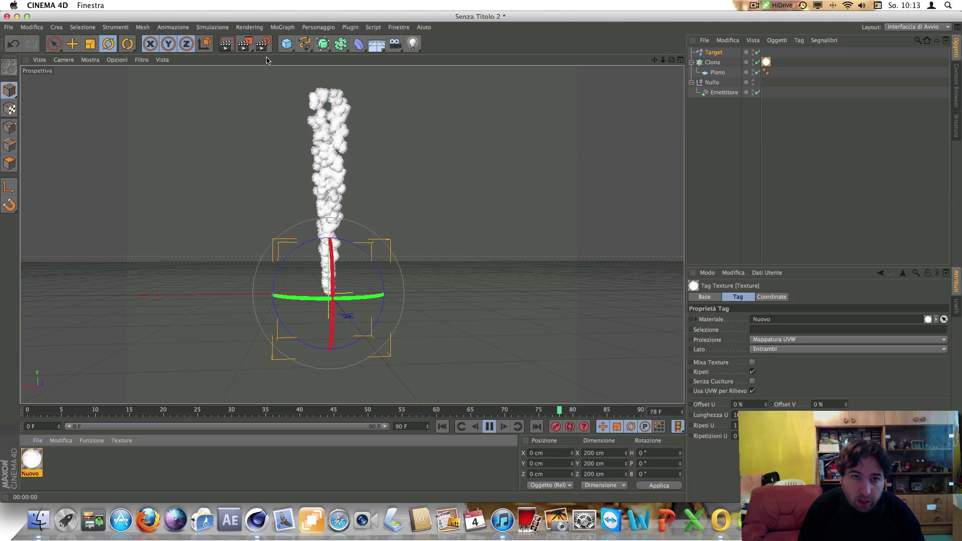
{"action": "left_click", "coordinate": [226, 48]}
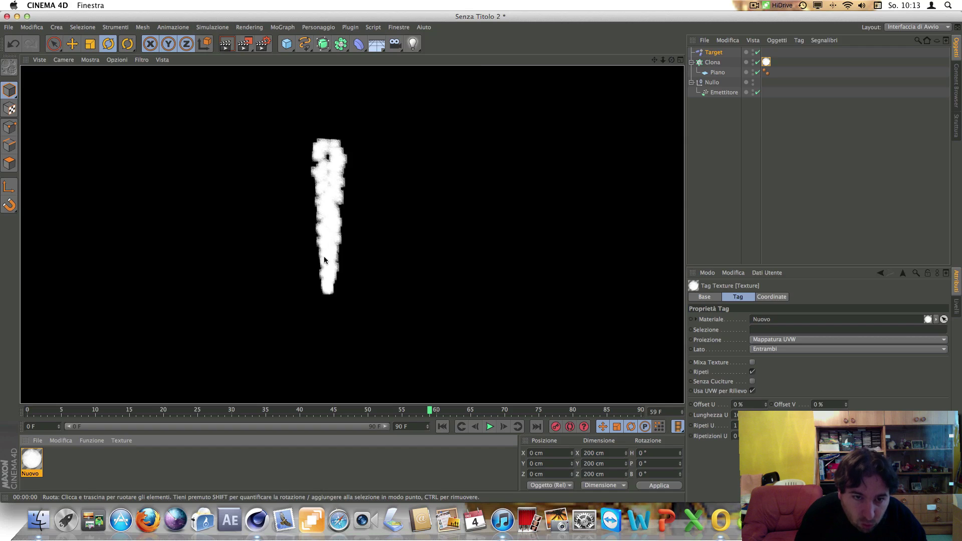
{"action": "left_click", "coordinate": [96, 470]}
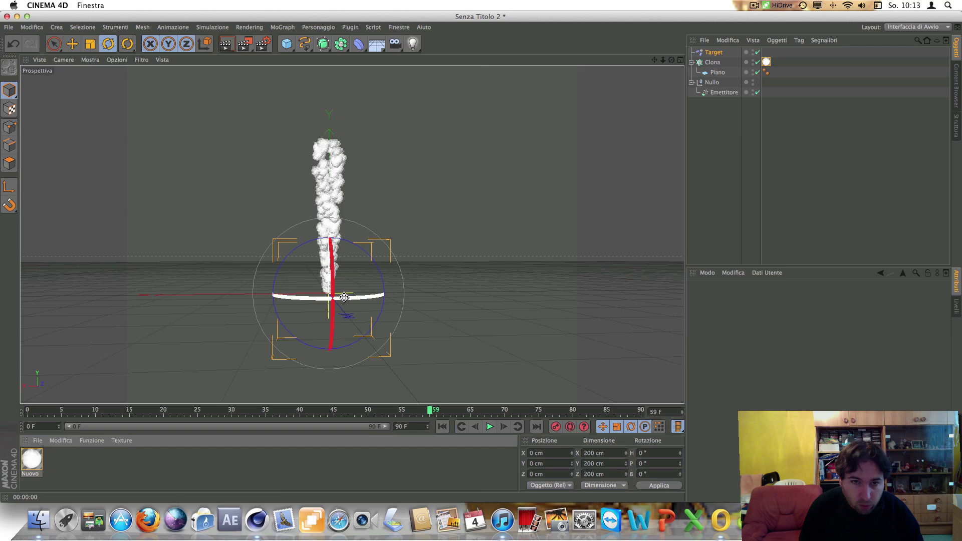
- Set Clona's Scala Particella to 100% and test-render the tapering plume at frame 65
{"action": "left_click", "coordinate": [712, 64]}
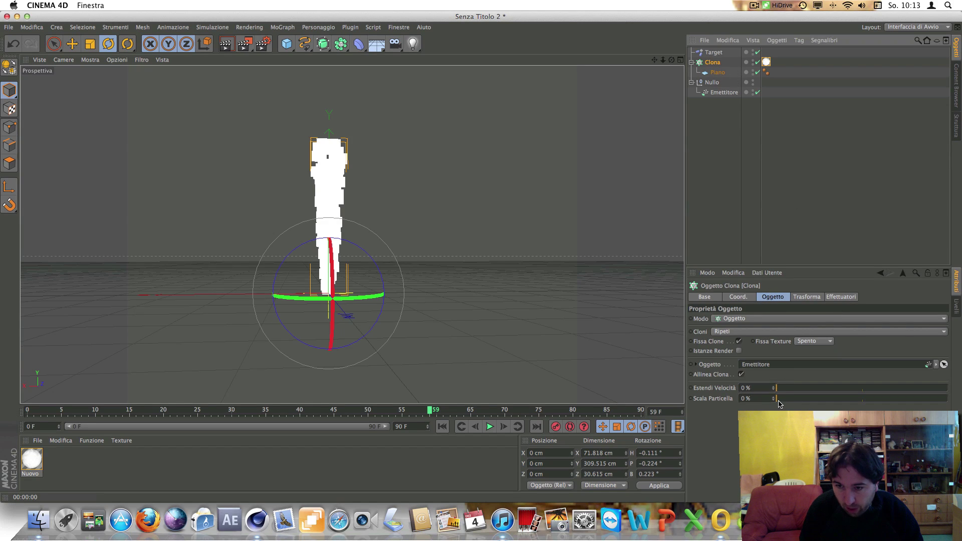
{"action": "left_click_drag", "start_coordinate": [779, 401], "coordinate": [947, 400]}
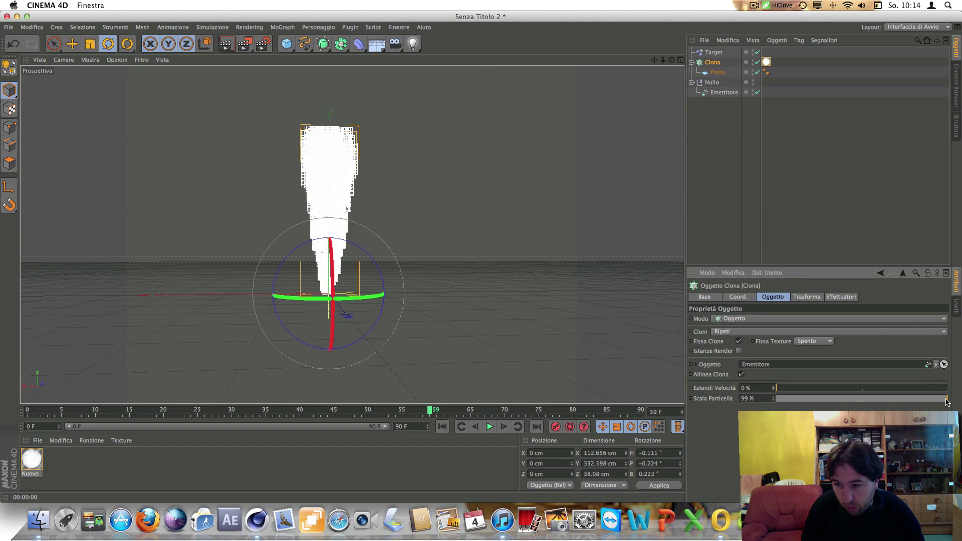
{"action": "left_click_drag", "start_coordinate": [947, 401], "coordinate": [954, 401]}
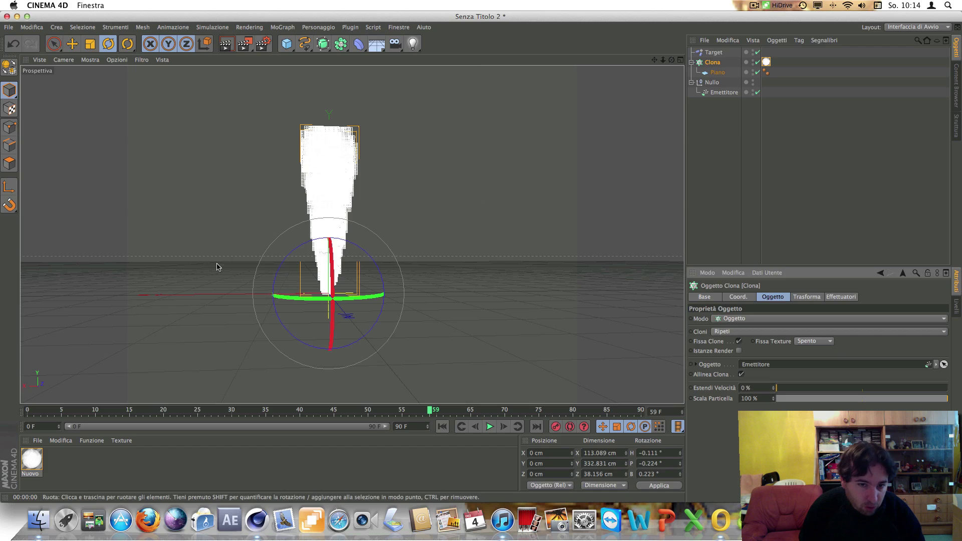
{"action": "left_click", "coordinate": [56, 45]}
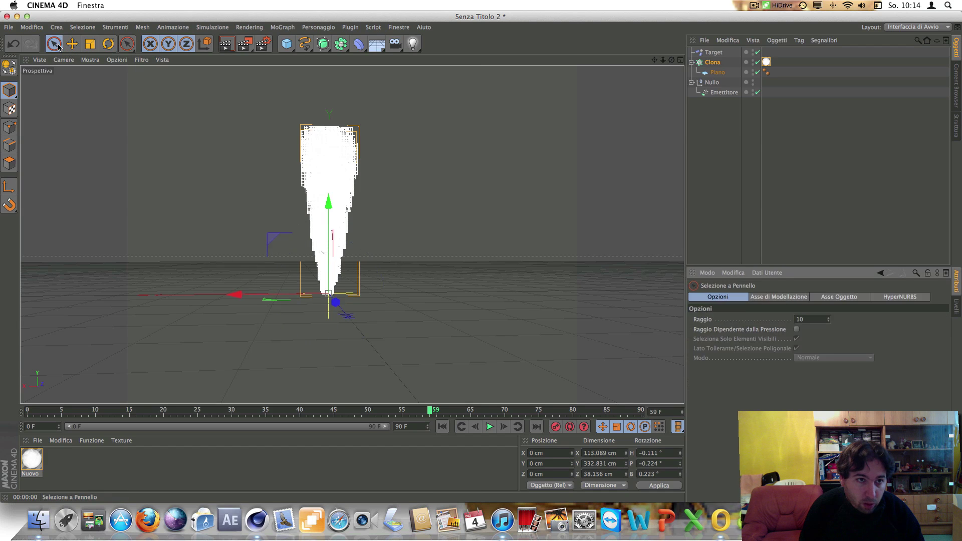
{"action": "left_click", "coordinate": [493, 430]}
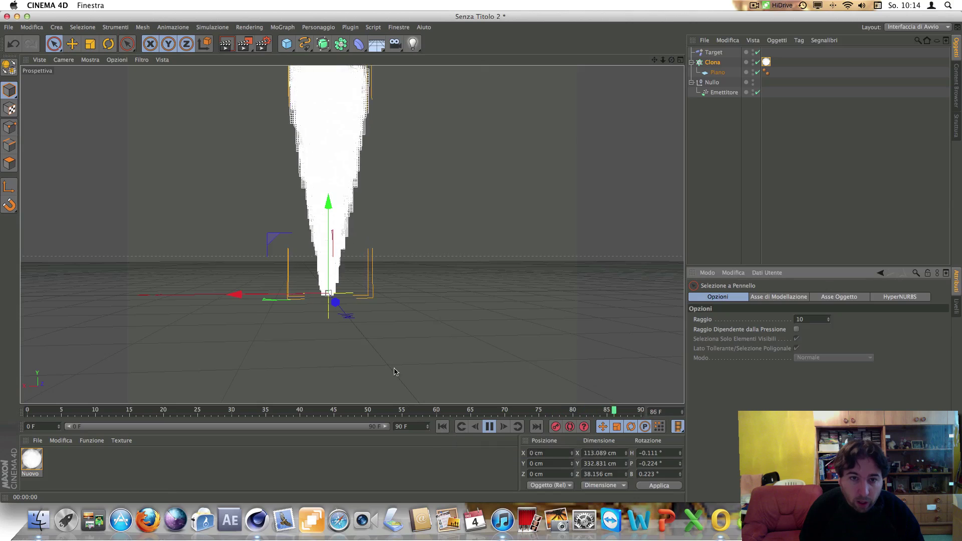
{"action": "left_click", "coordinate": [229, 50]}
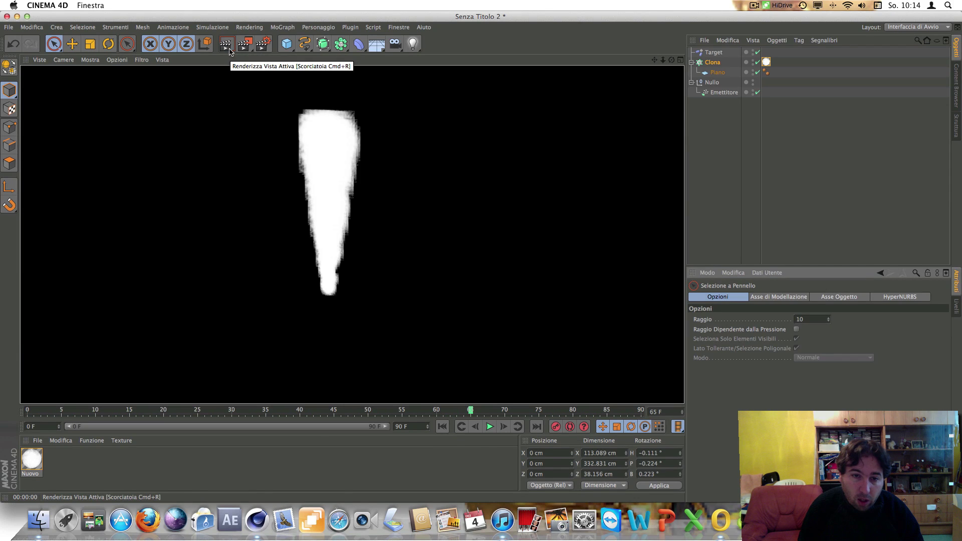
{"action": "left_click", "coordinate": [466, 480]}
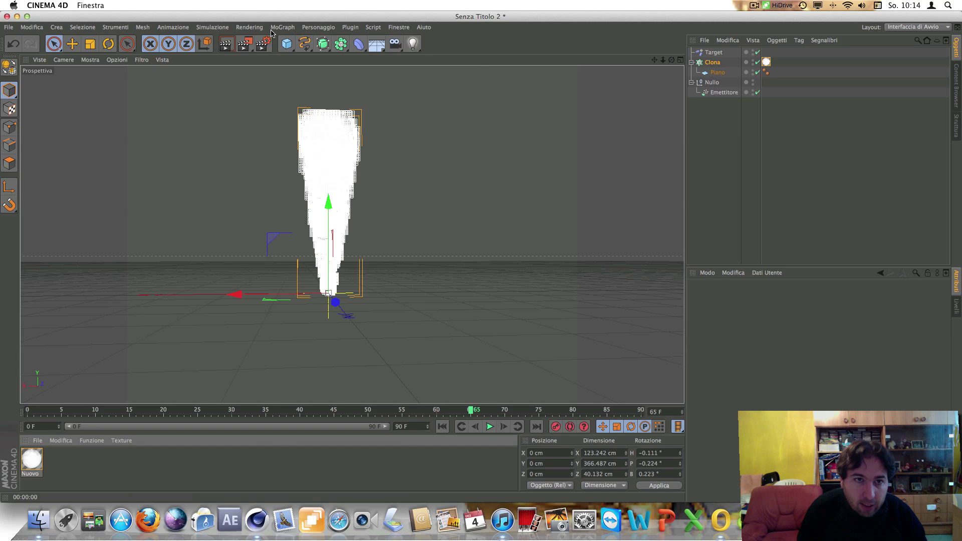
- Add a Turbulence force to the particles with its scale raised to 304%
{"action": "left_click", "coordinate": [217, 29]}
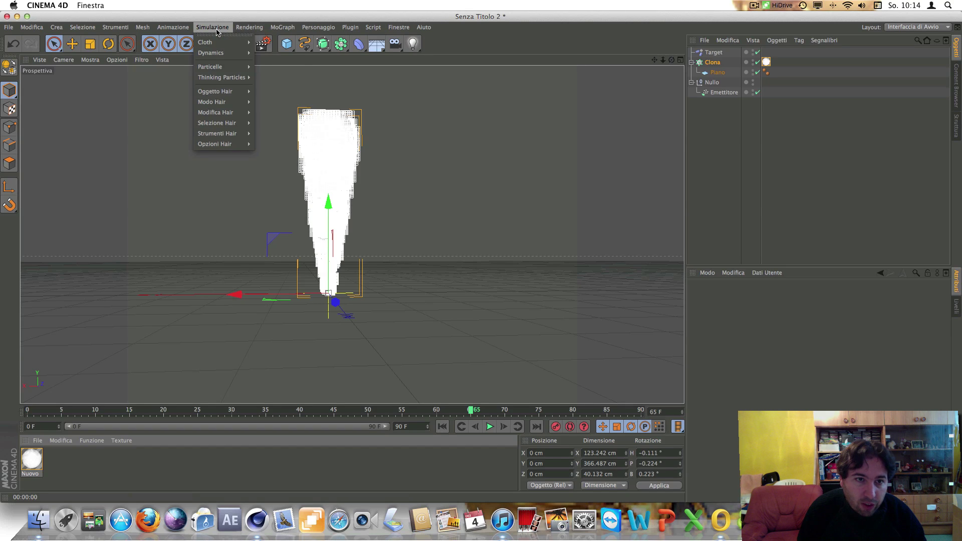
{"action": "mouse_move", "coordinate": [214, 67]}
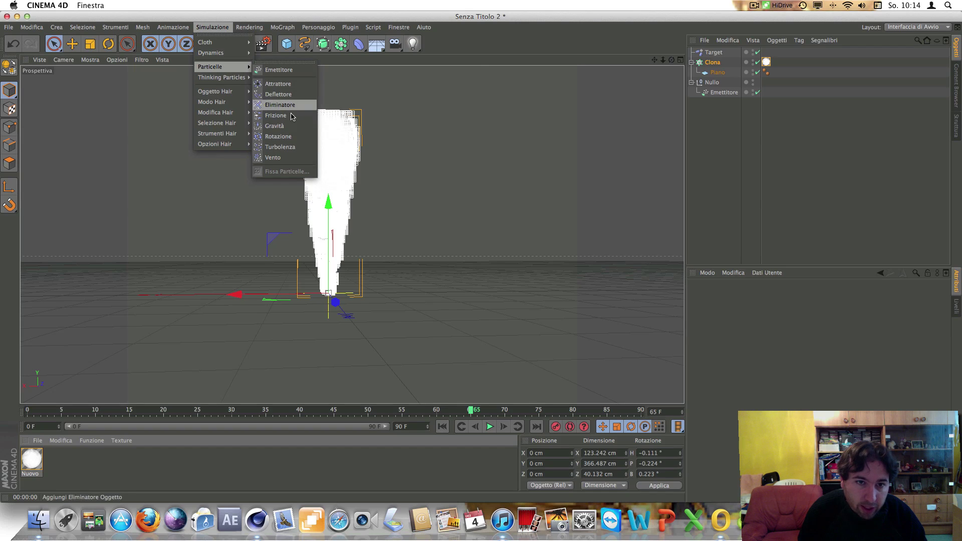
{"action": "left_click", "coordinate": [288, 150]}
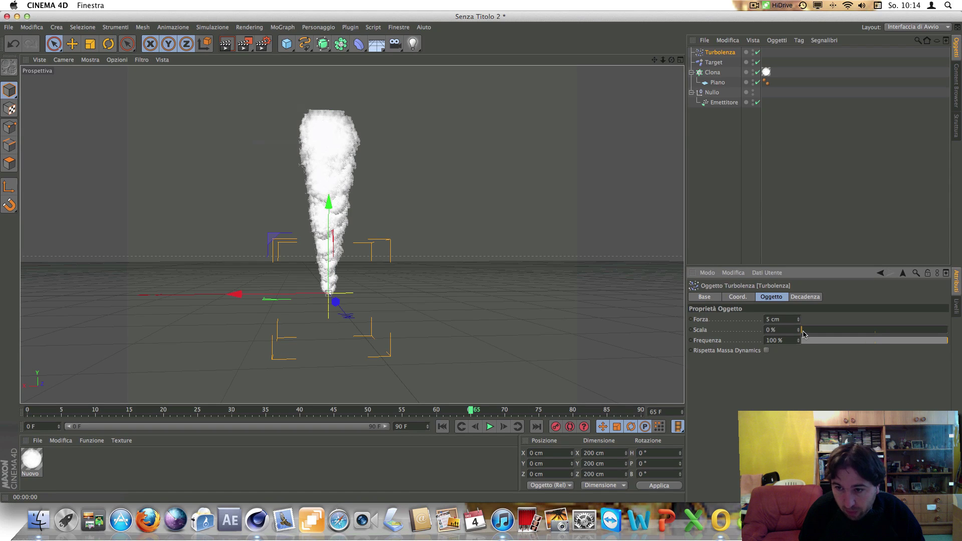
{"action": "left_click_drag", "start_coordinate": [802, 330], "coordinate": [853, 329]}
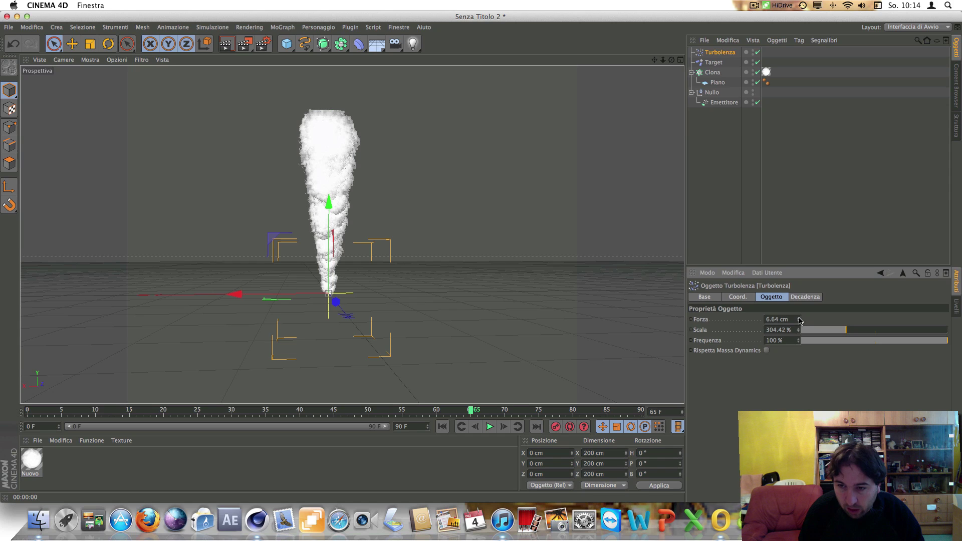
- Play the smoke from the start to frame 80 and select the Nuovo material
{"action": "left_click", "coordinate": [440, 430]}
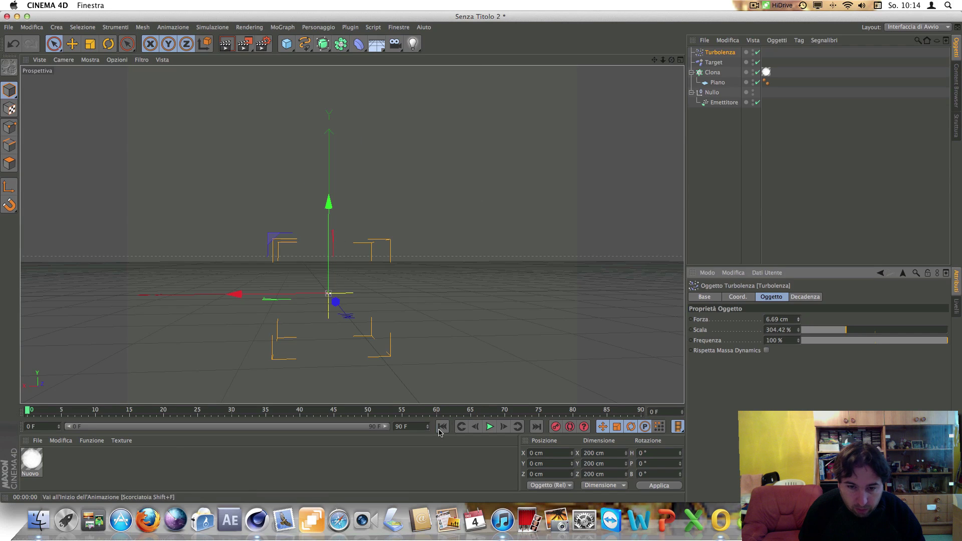
{"action": "left_click", "coordinate": [489, 429]}
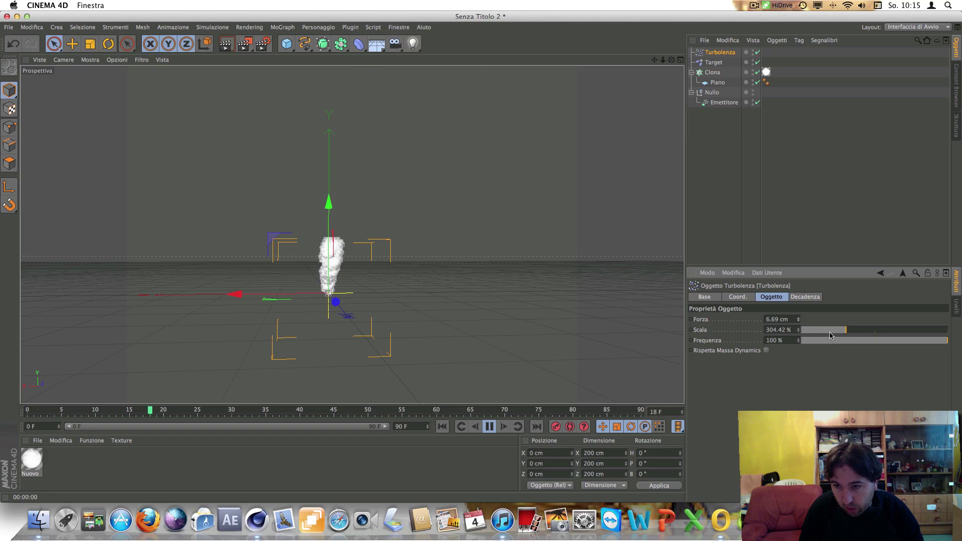
{"action": "left_click", "coordinate": [490, 427]}
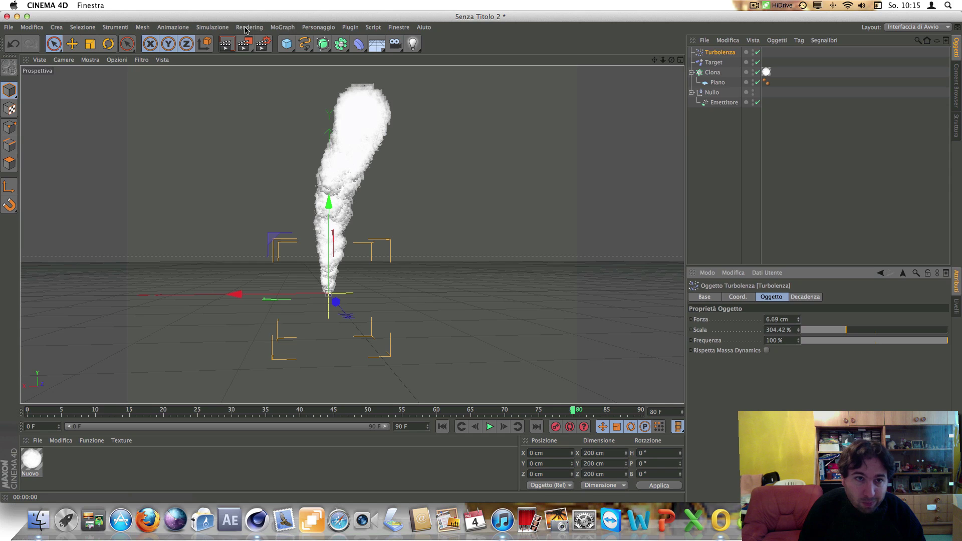
{"action": "left_click", "coordinate": [221, 28]}
{"action": "mouse_move", "coordinate": [211, 66]}
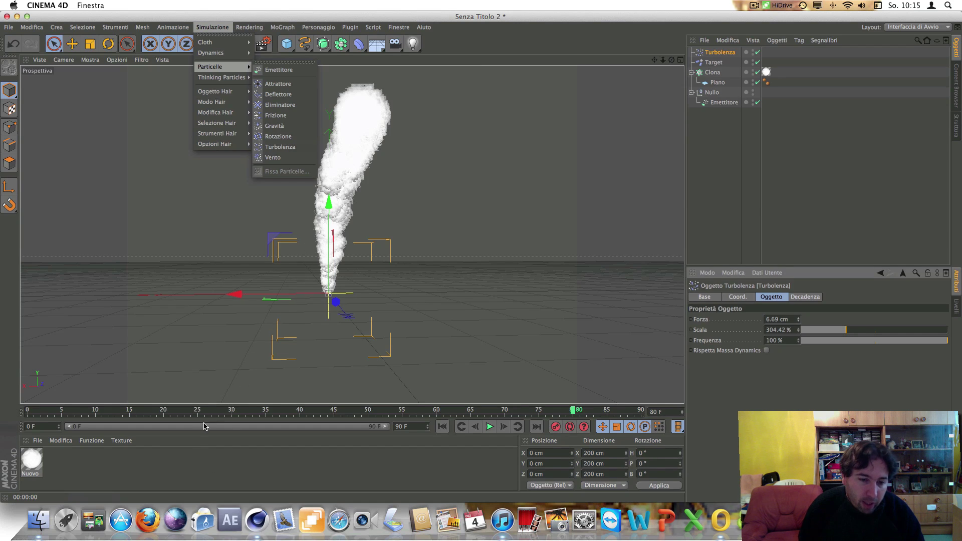
{"action": "left_click", "coordinate": [156, 468]}
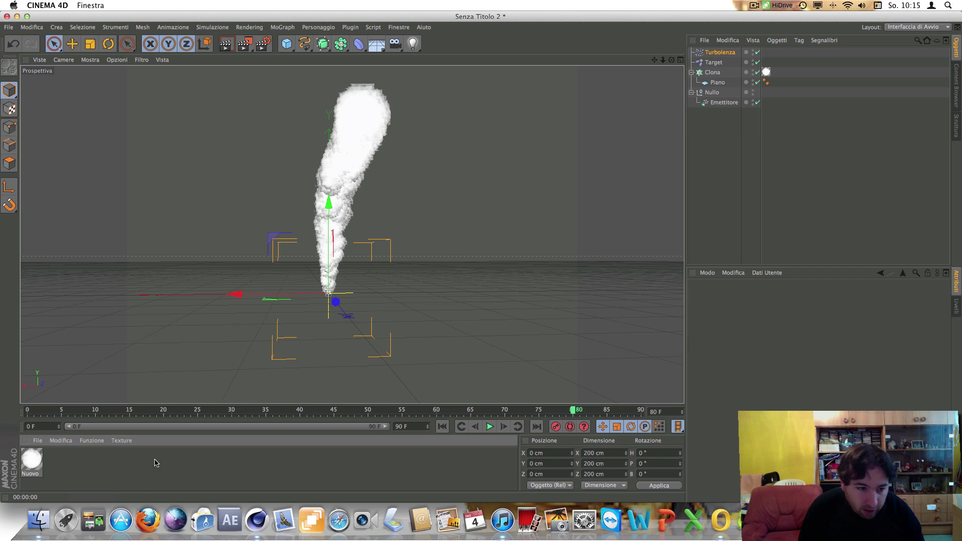
{"action": "left_click", "coordinate": [37, 461]}
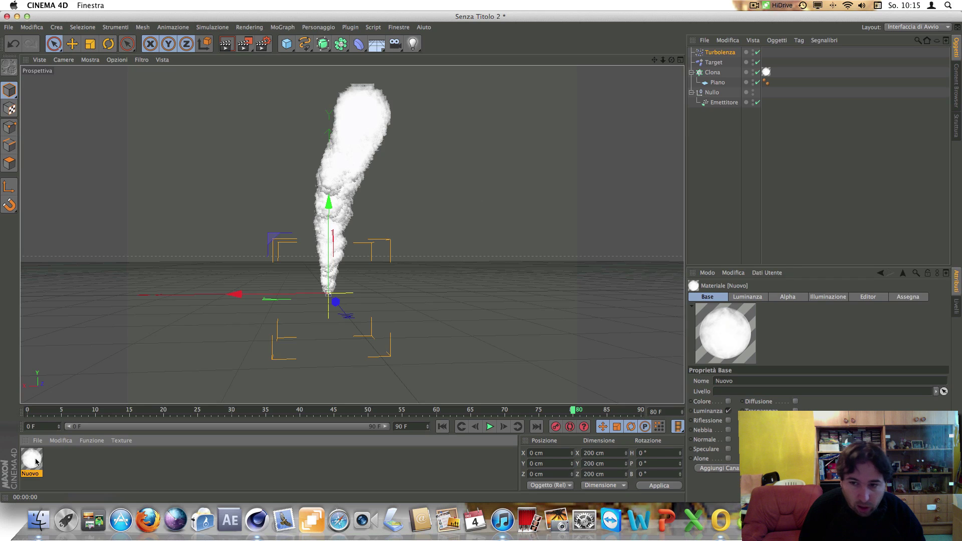
- In the material's Alpha, untick Immagine Alpha and switch the texture to a Livello shader
{"action": "double_click", "coordinate": [36, 462]}
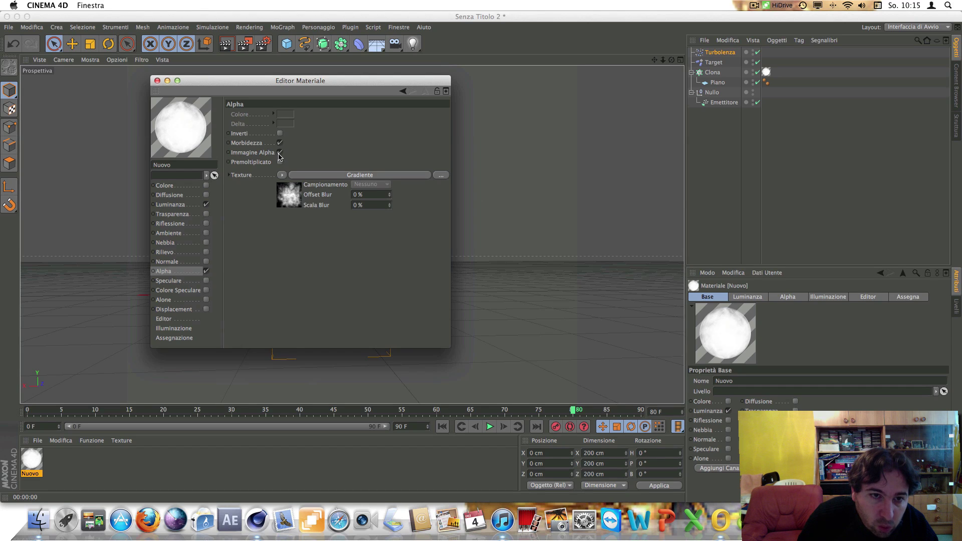
{"action": "left_click", "coordinate": [279, 154]}
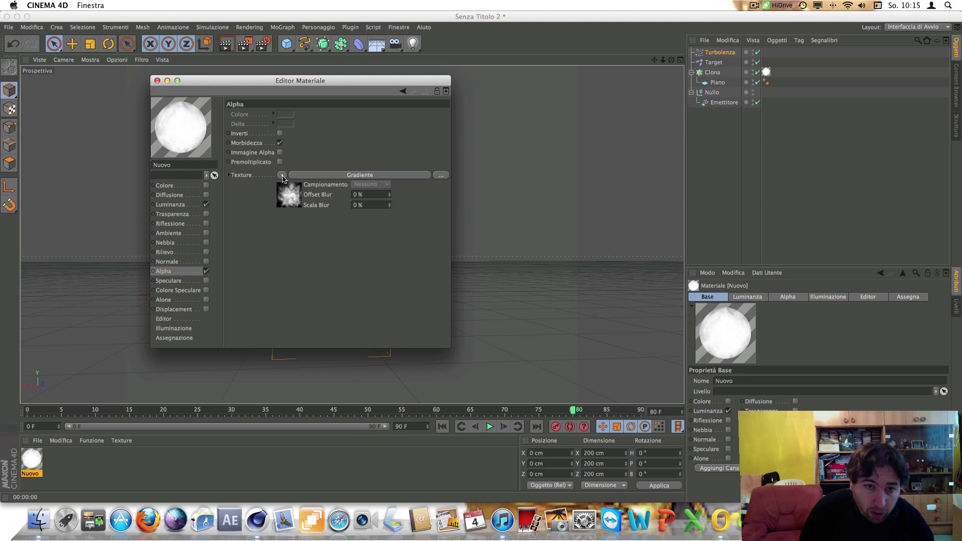
{"action": "left_click", "coordinate": [283, 176]}
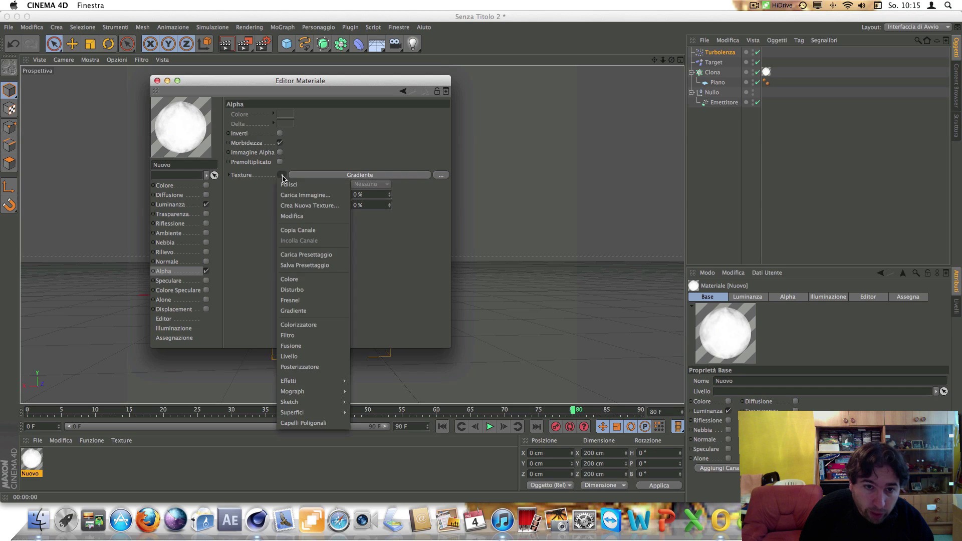
{"action": "left_click", "coordinate": [303, 359]}
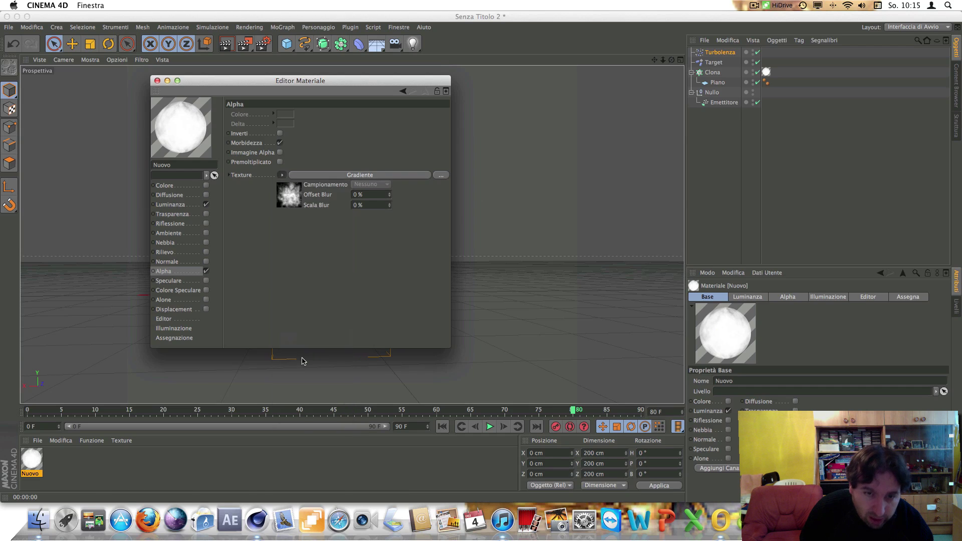
{"action": "left_click", "coordinate": [343, 176]}
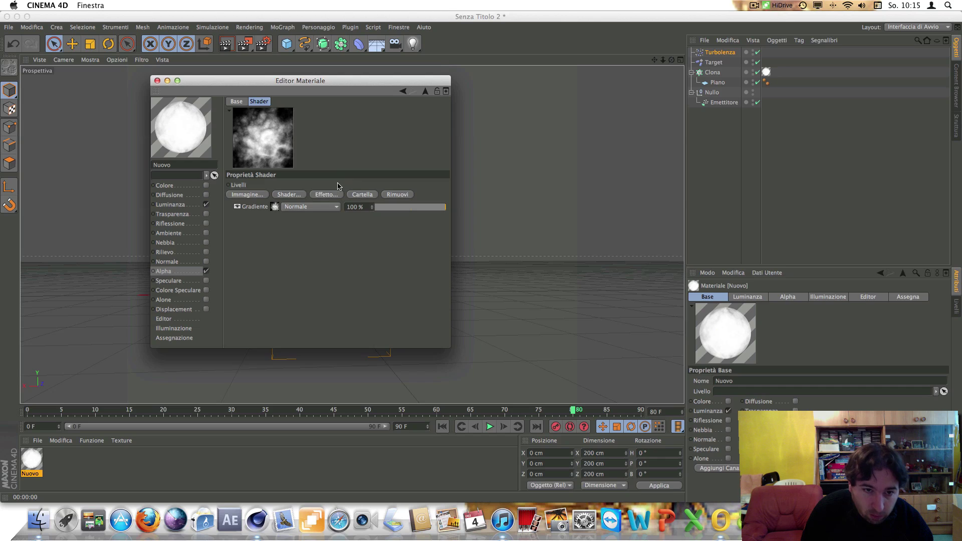
- Add a Prossimale layer with Multiplo blending over the gradient
{"action": "left_click", "coordinate": [292, 196]}
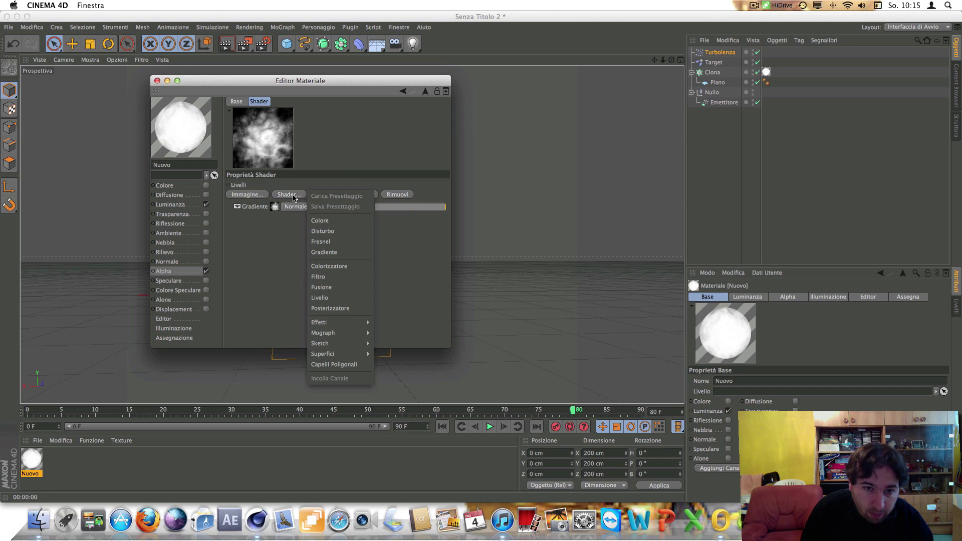
{"action": "mouse_move", "coordinate": [338, 321]}
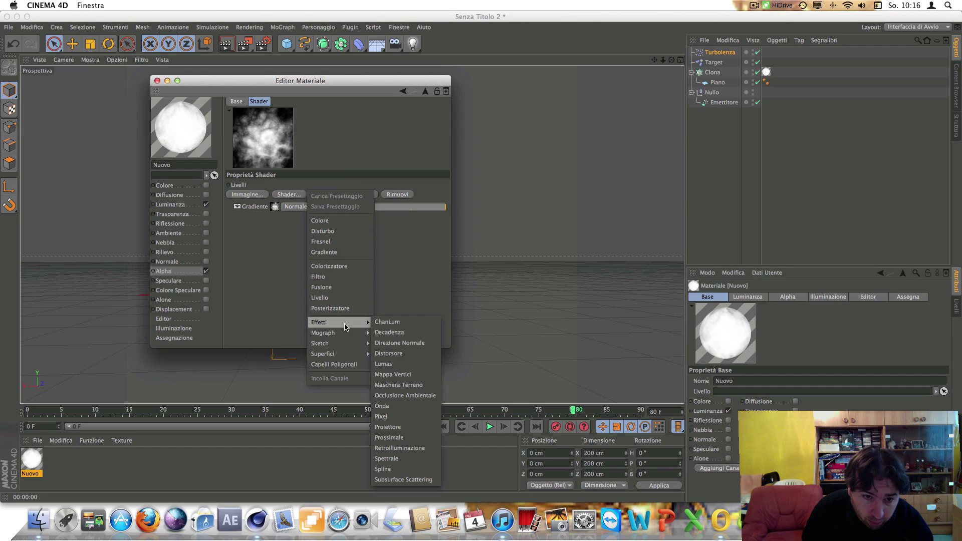
{"action": "left_click", "coordinate": [410, 439]}
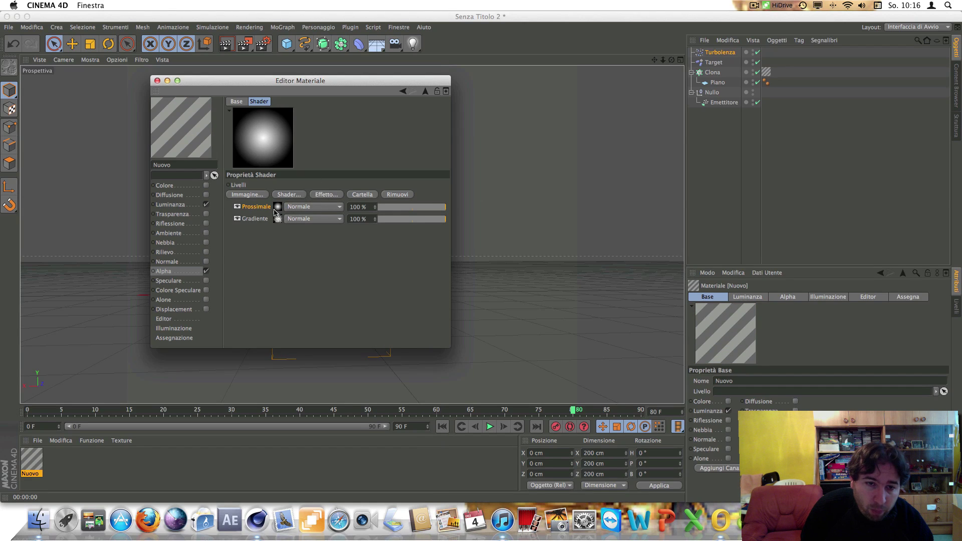
{"action": "left_click", "coordinate": [314, 212]}
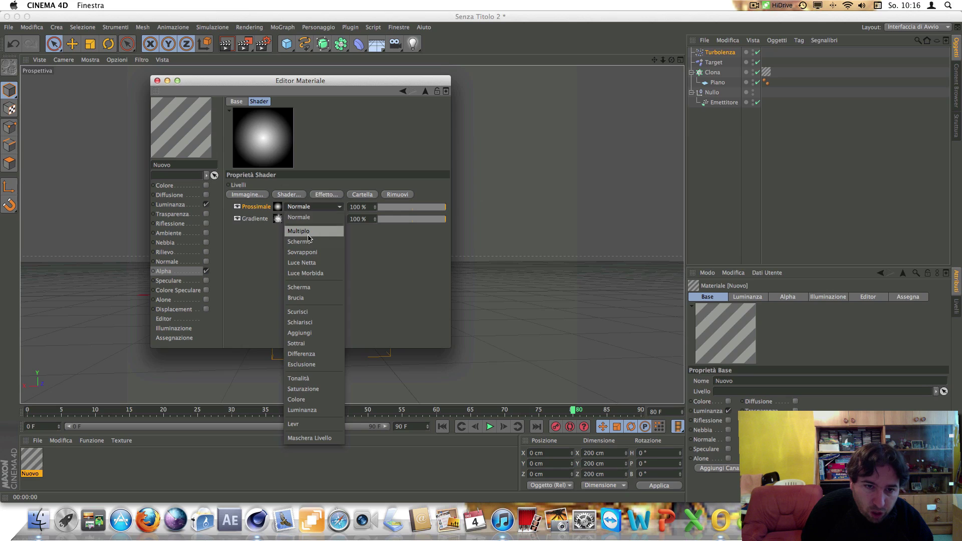
{"action": "left_click", "coordinate": [311, 237]}
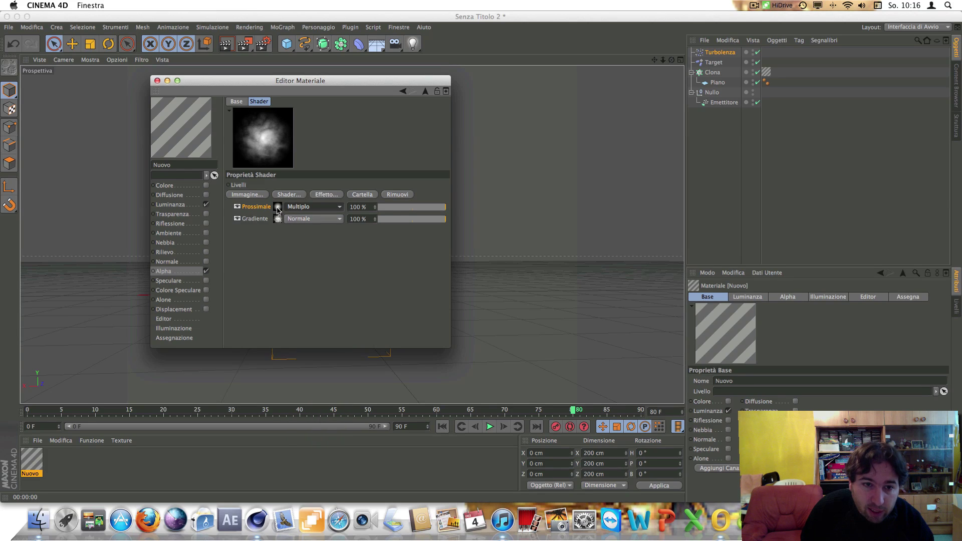
{"action": "left_click", "coordinate": [277, 209]}
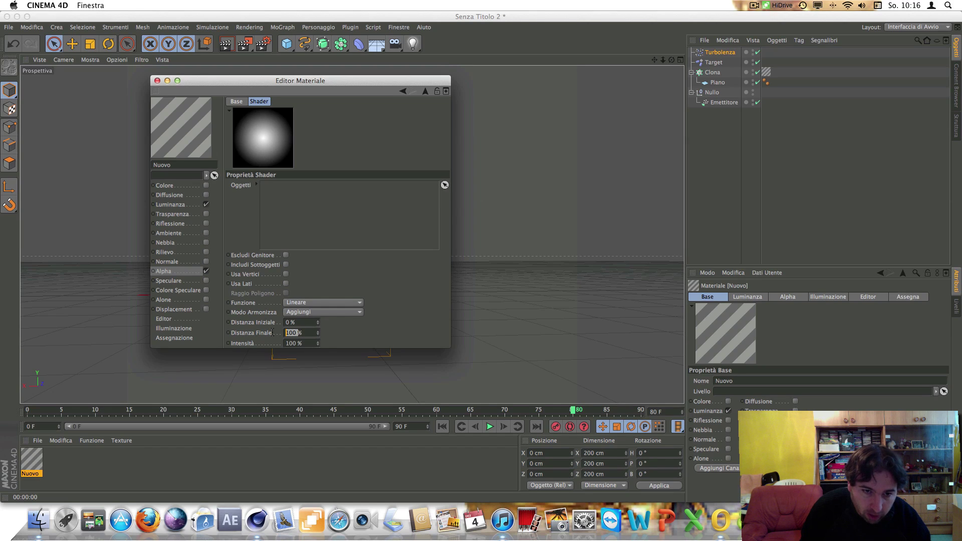
- Give Prossimale a 500% end distance, Cubica falloff and the Nullo object as reference
{"action": "type", "text": "50"}
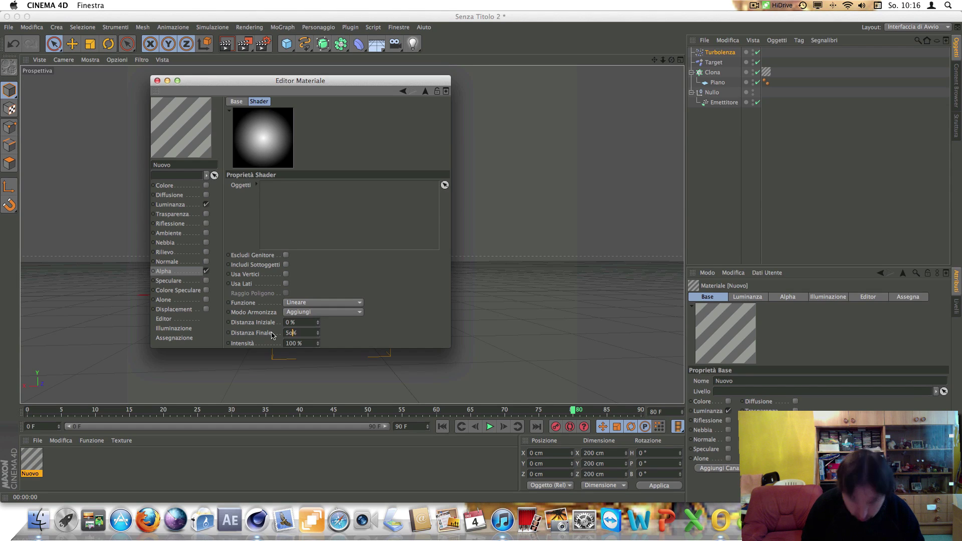
{"action": "key", "text": "BackSpace"}
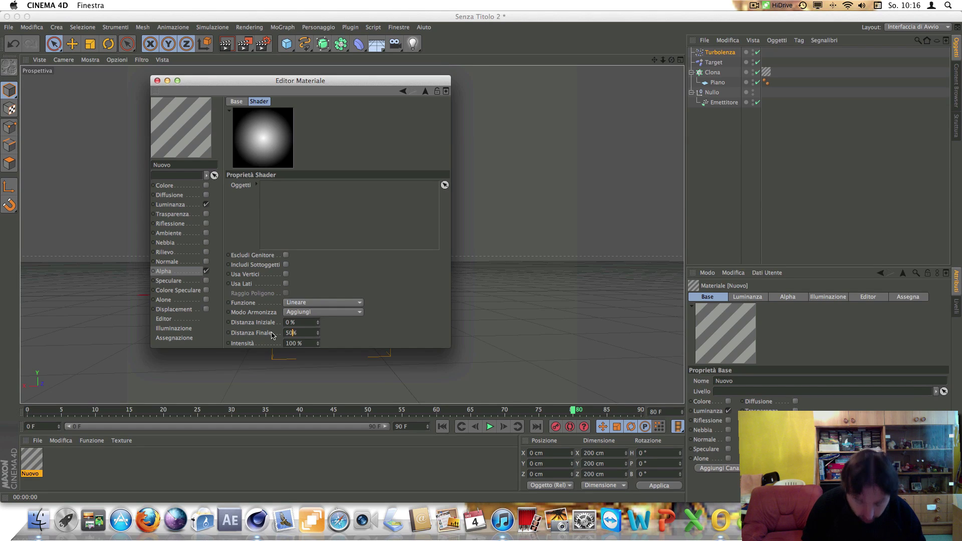
{"action": "left_click", "coordinate": [353, 303]}
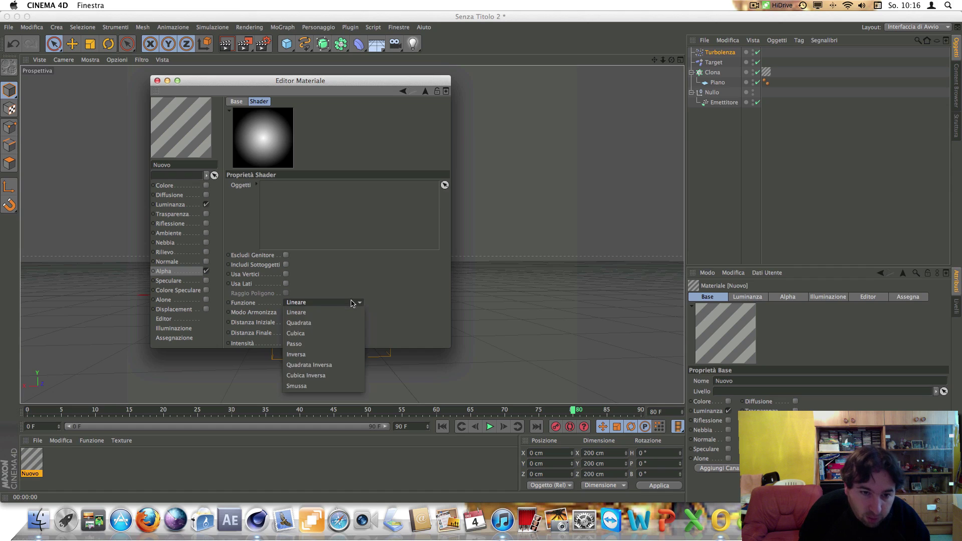
{"action": "left_click", "coordinate": [326, 335]}
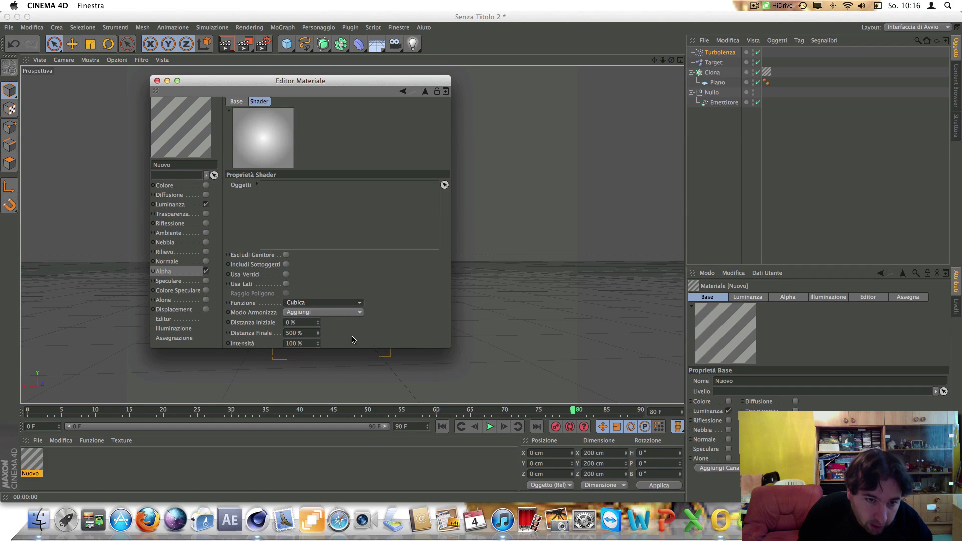
{"action": "left_click", "coordinate": [712, 93]}
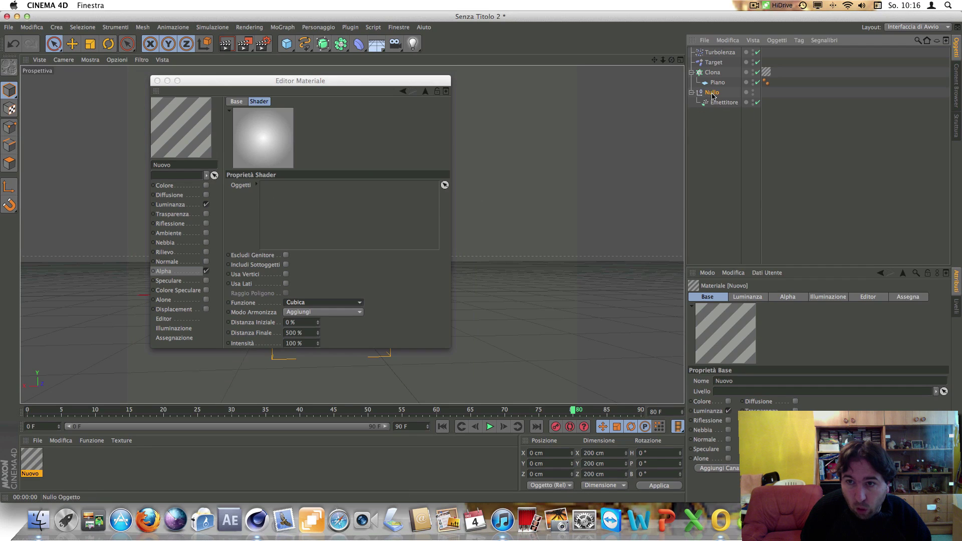
{"action": "left_click_drag", "start_coordinate": [711, 95], "coordinate": [309, 214]}
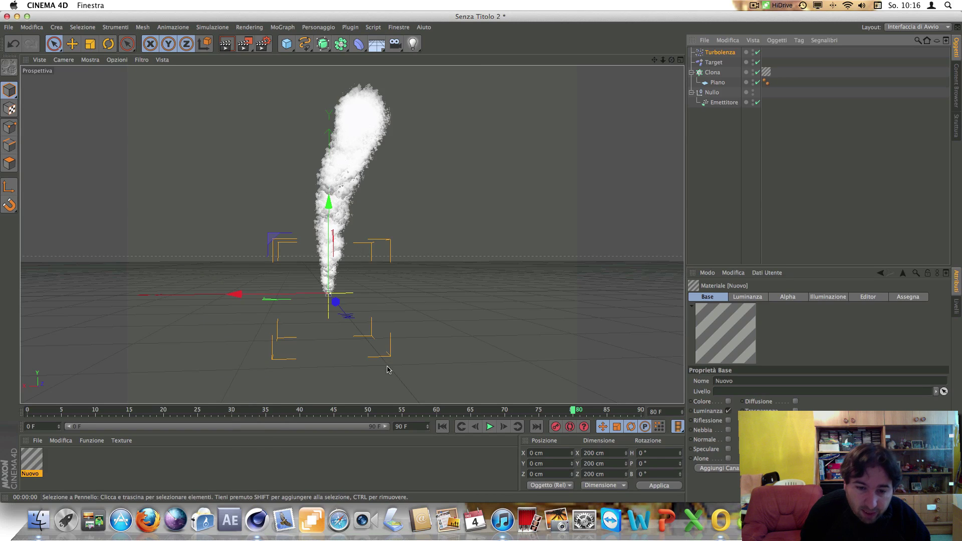
- Test-render the smoke with its new alpha at frame 63, then reopen the Nuovo material
{"action": "left_click", "coordinate": [490, 426]}
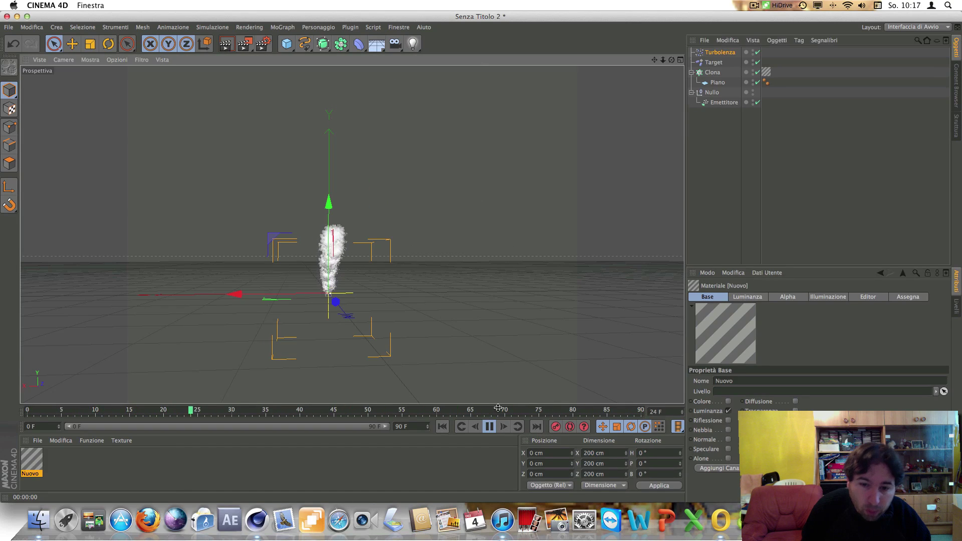
{"action": "left_click", "coordinate": [489, 426]}
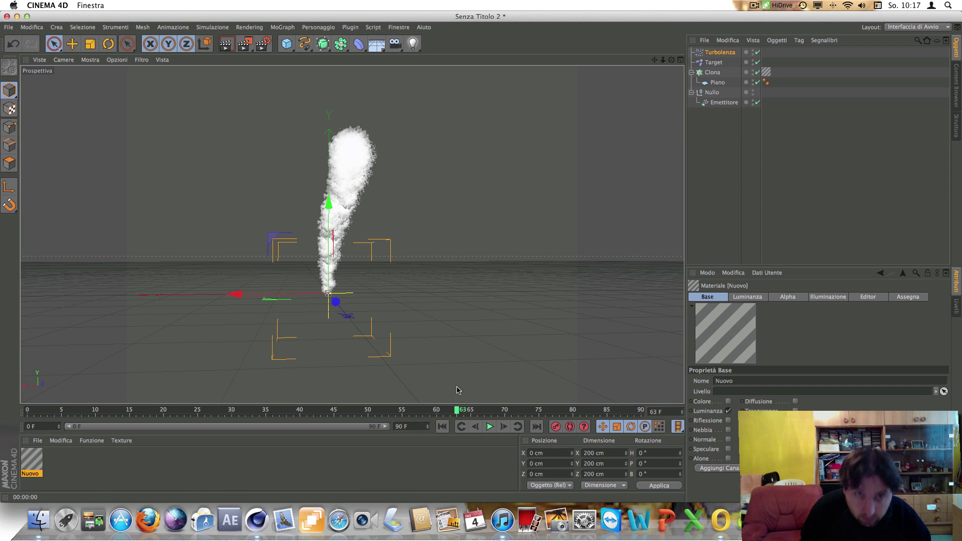
{"action": "left_click", "coordinate": [224, 44]}
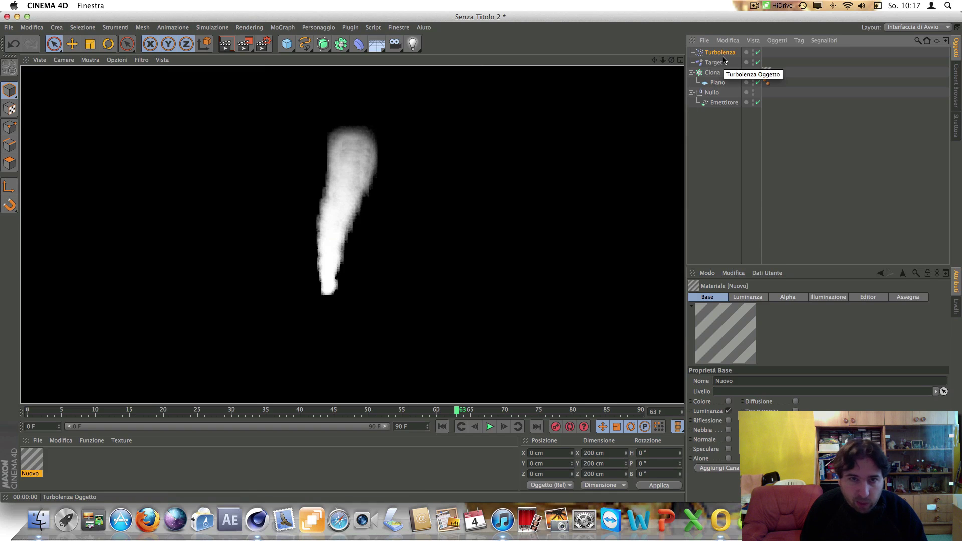
{"action": "left_click", "coordinate": [34, 463]}
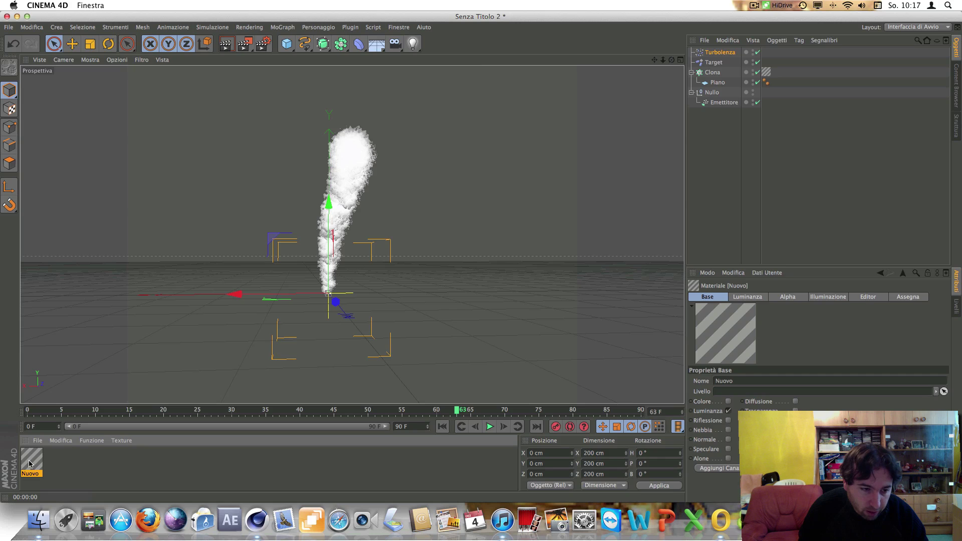
{"action": "double_click", "coordinate": [29, 463]}
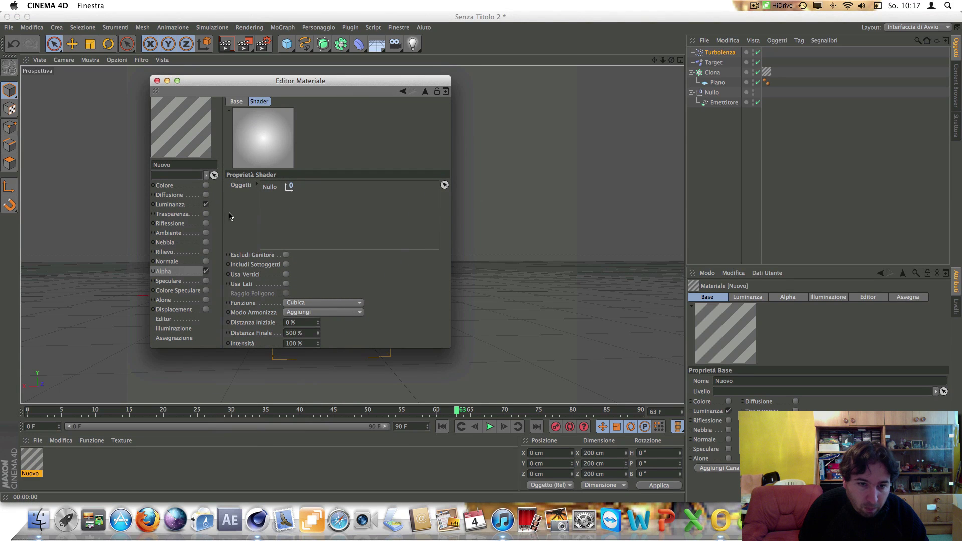